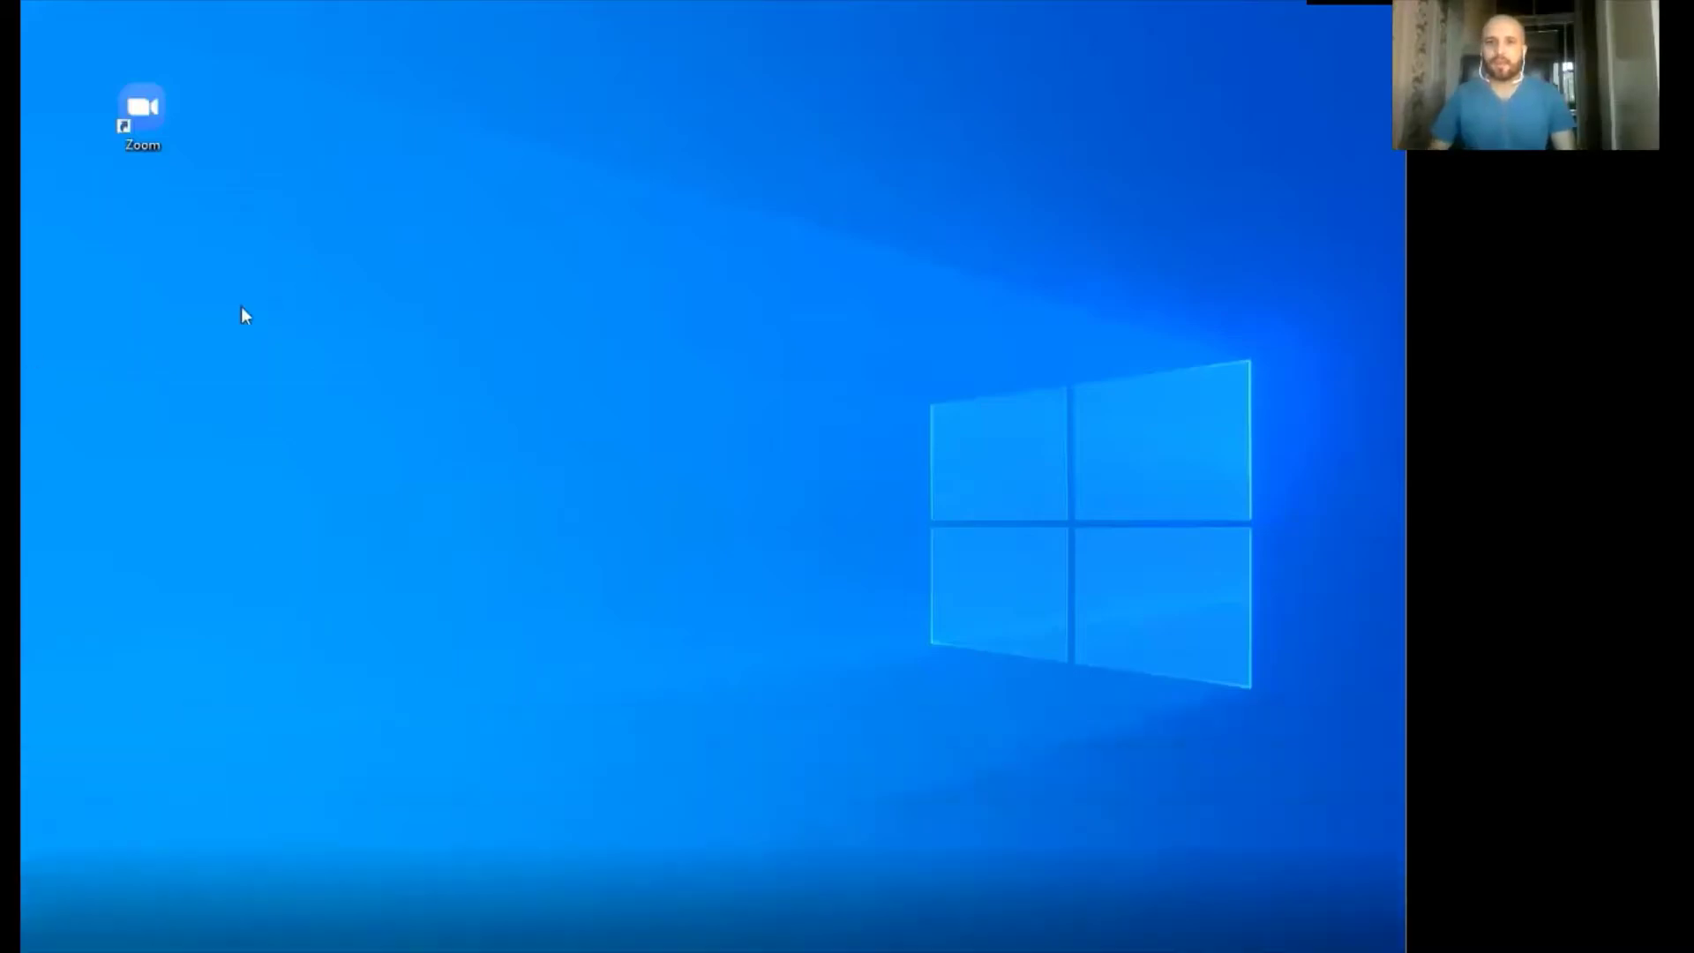
Launch the Zoom desktop client from its desktop shortcut
double_click(143, 126)
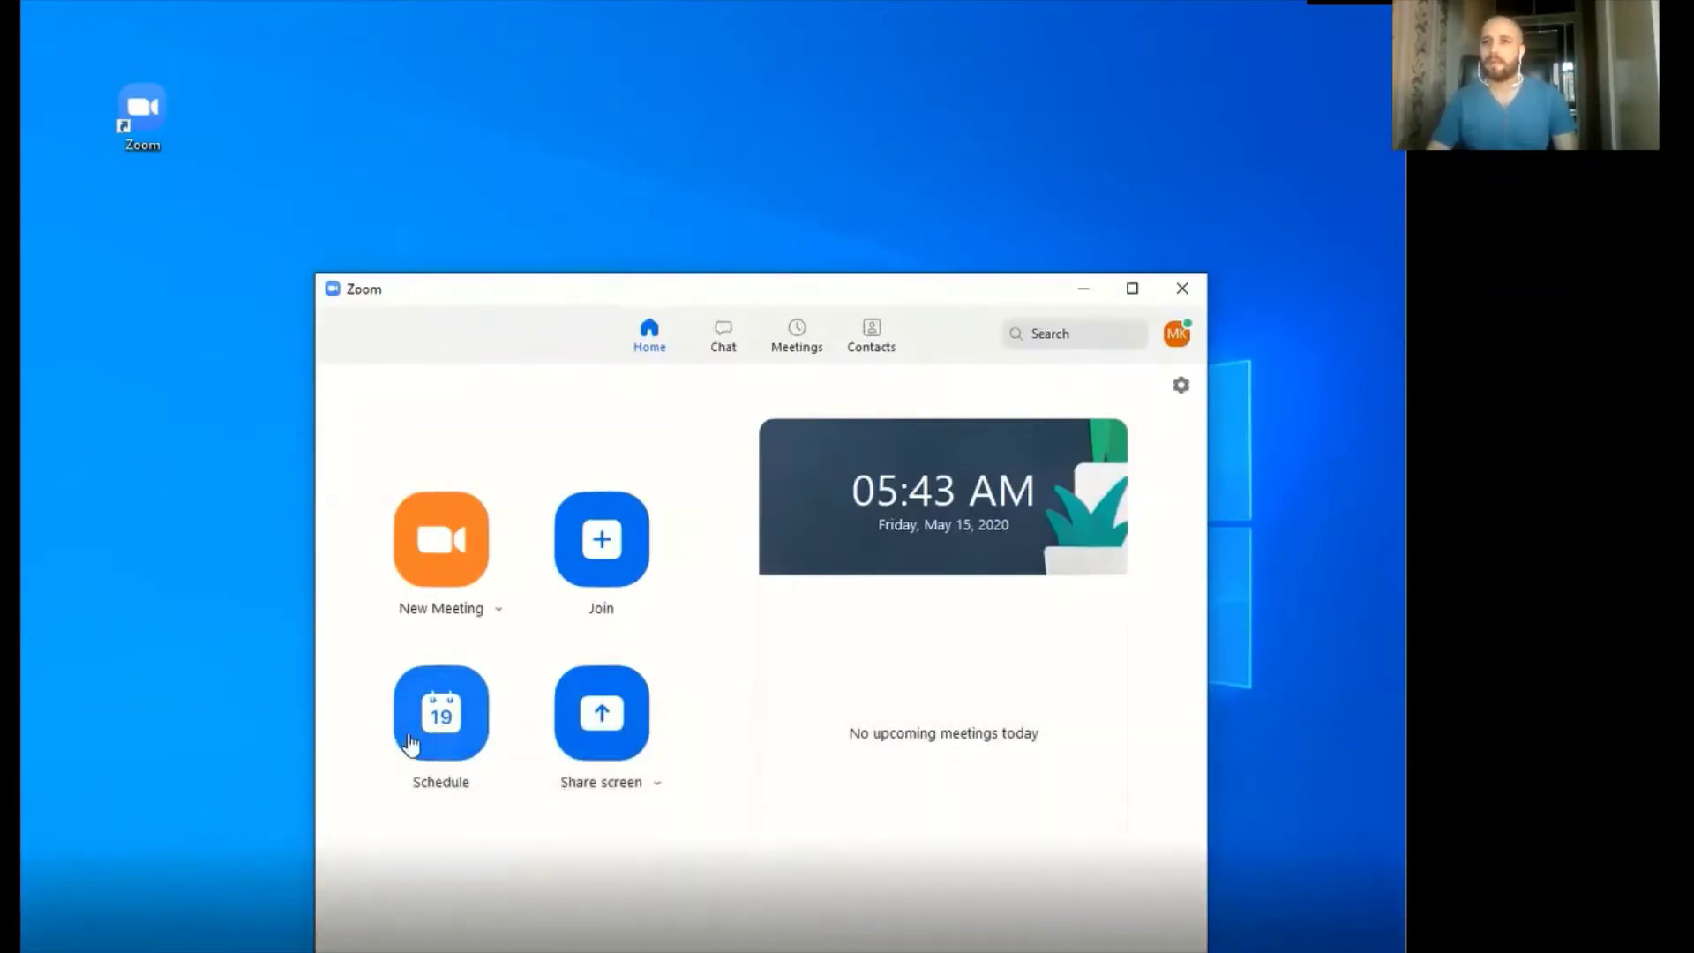
Start a new scheduled meeting and replace the default topic with 'how to schedule a meeting'
click(409, 744)
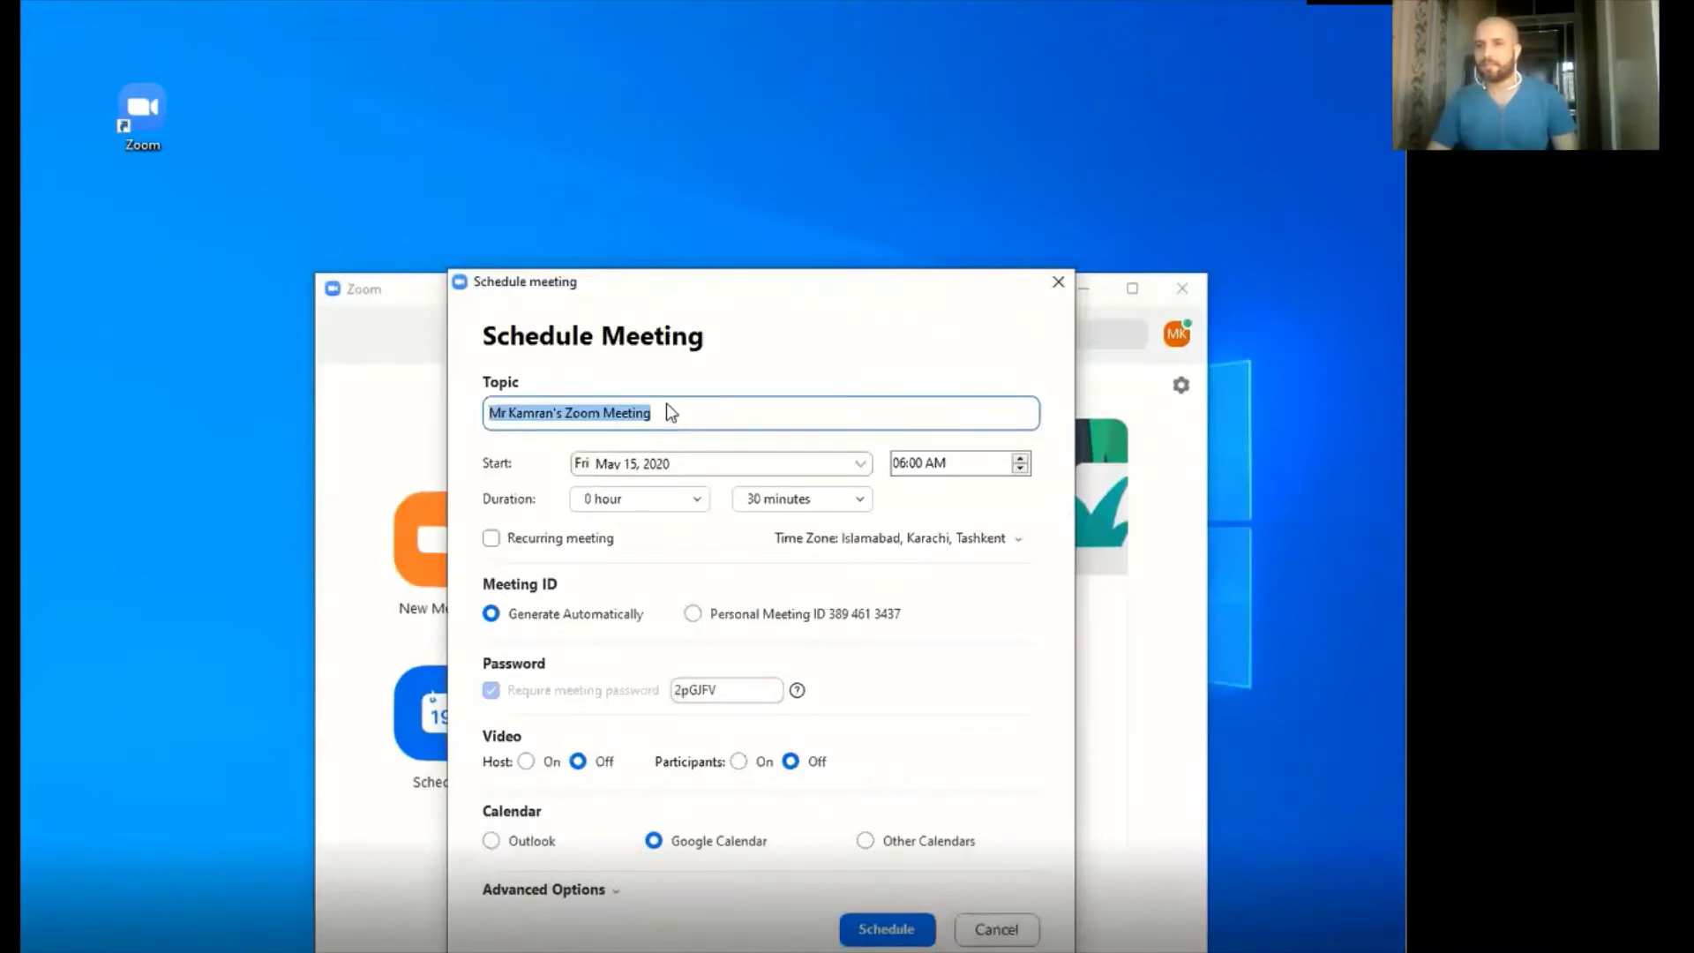
click(671, 415)
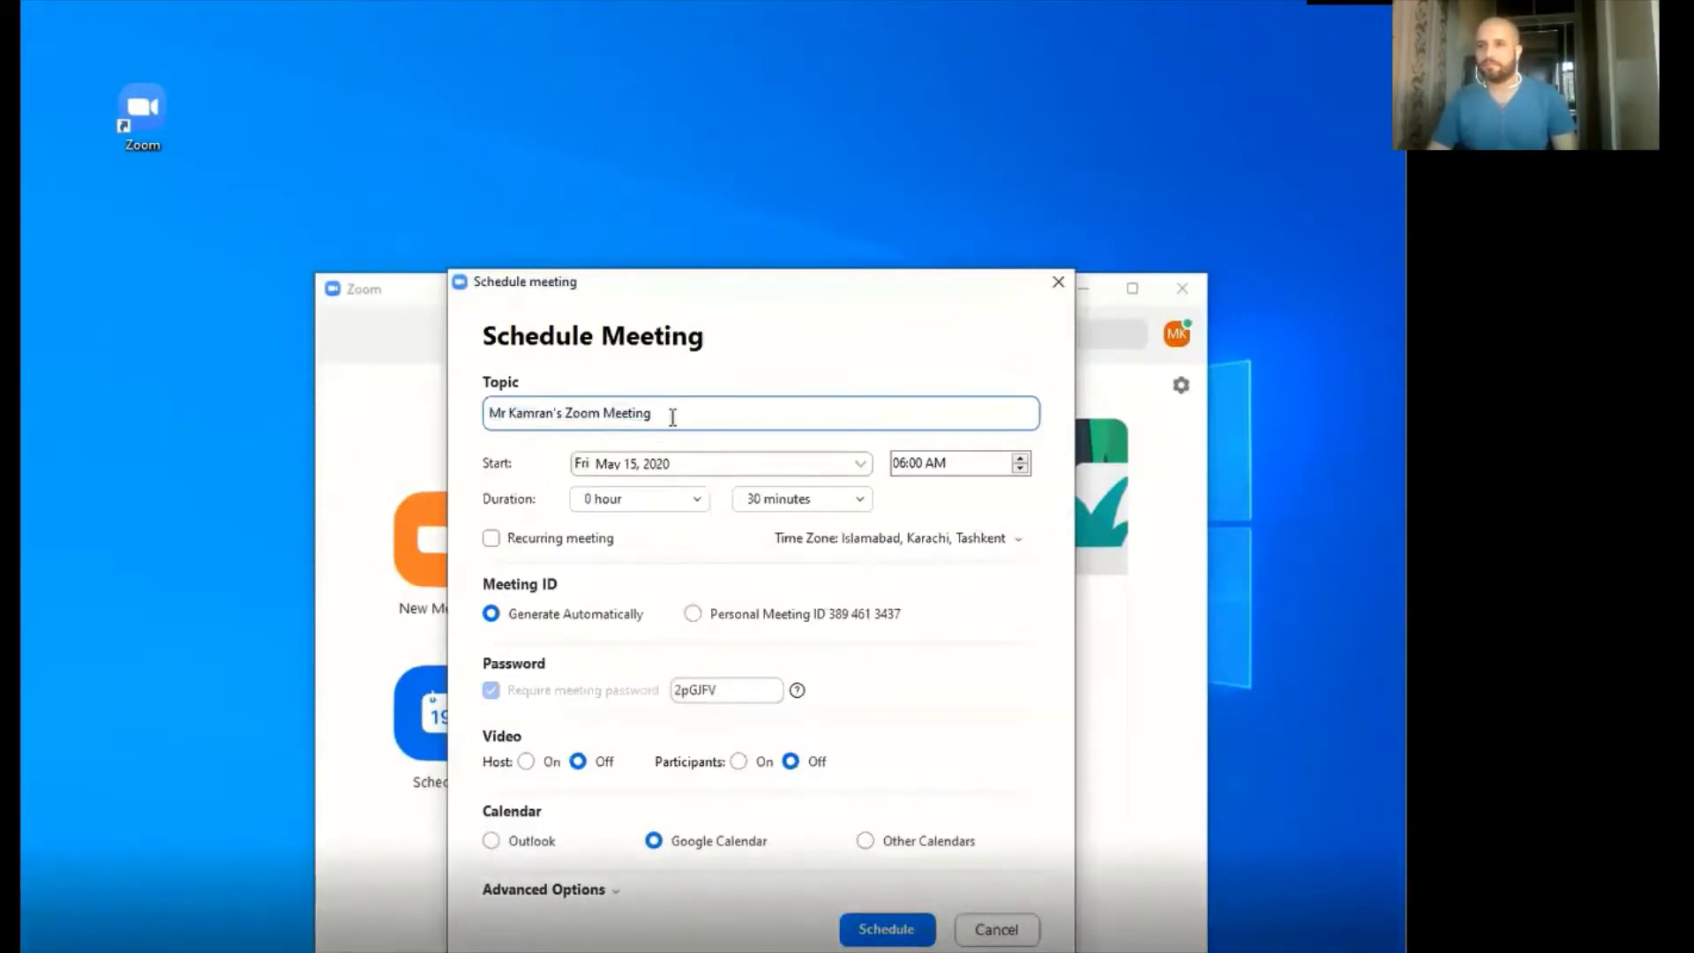
key(BackSpace)
key(BackSpace)
key(BackSpace)
key(BackSpace)
key(BackSpace)
key(BackSpace)
key(BackSpace)
key(BackSpace)
key(BackSpace)
key(BackSpace)
key(BackSpace)
key(BackSpace)
key(BackSpace)
key(BackSpace)
key(BackSpace)
key(BackSpace)
key(BackSpace)
key(BackSpace)
key(BackSpace)
key(BackSpace)
key(BackSpace)
key(BackSpace)
key(BackSpace)
key(BackSpace)
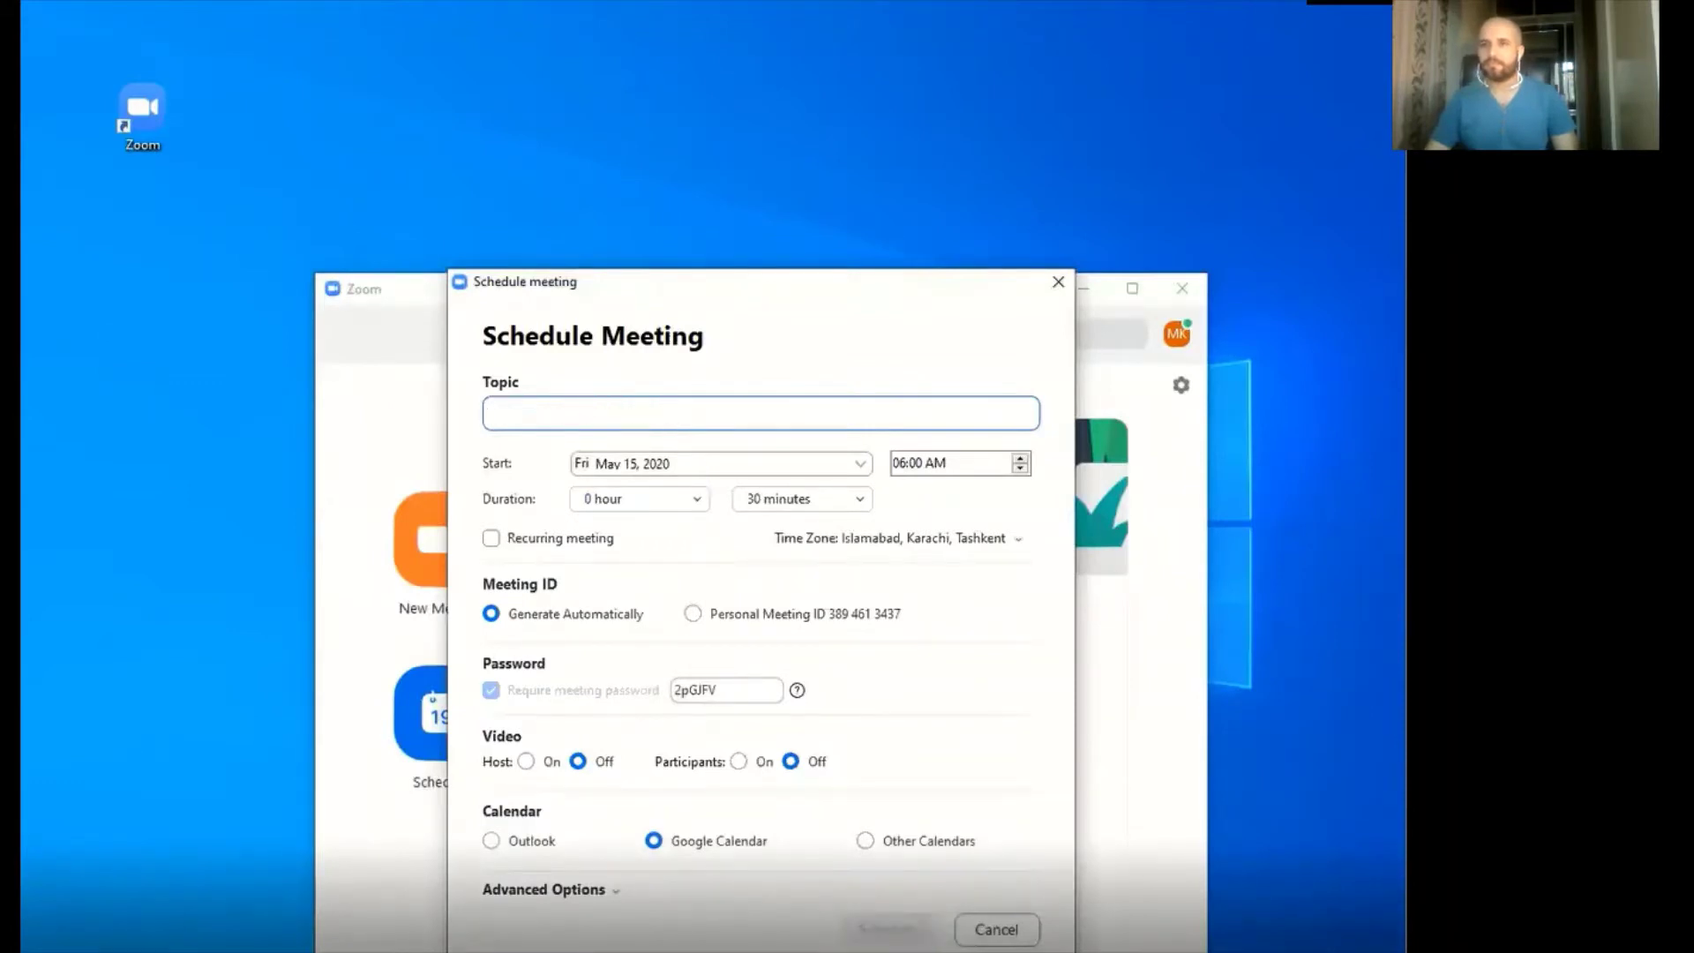
text(how to sc)
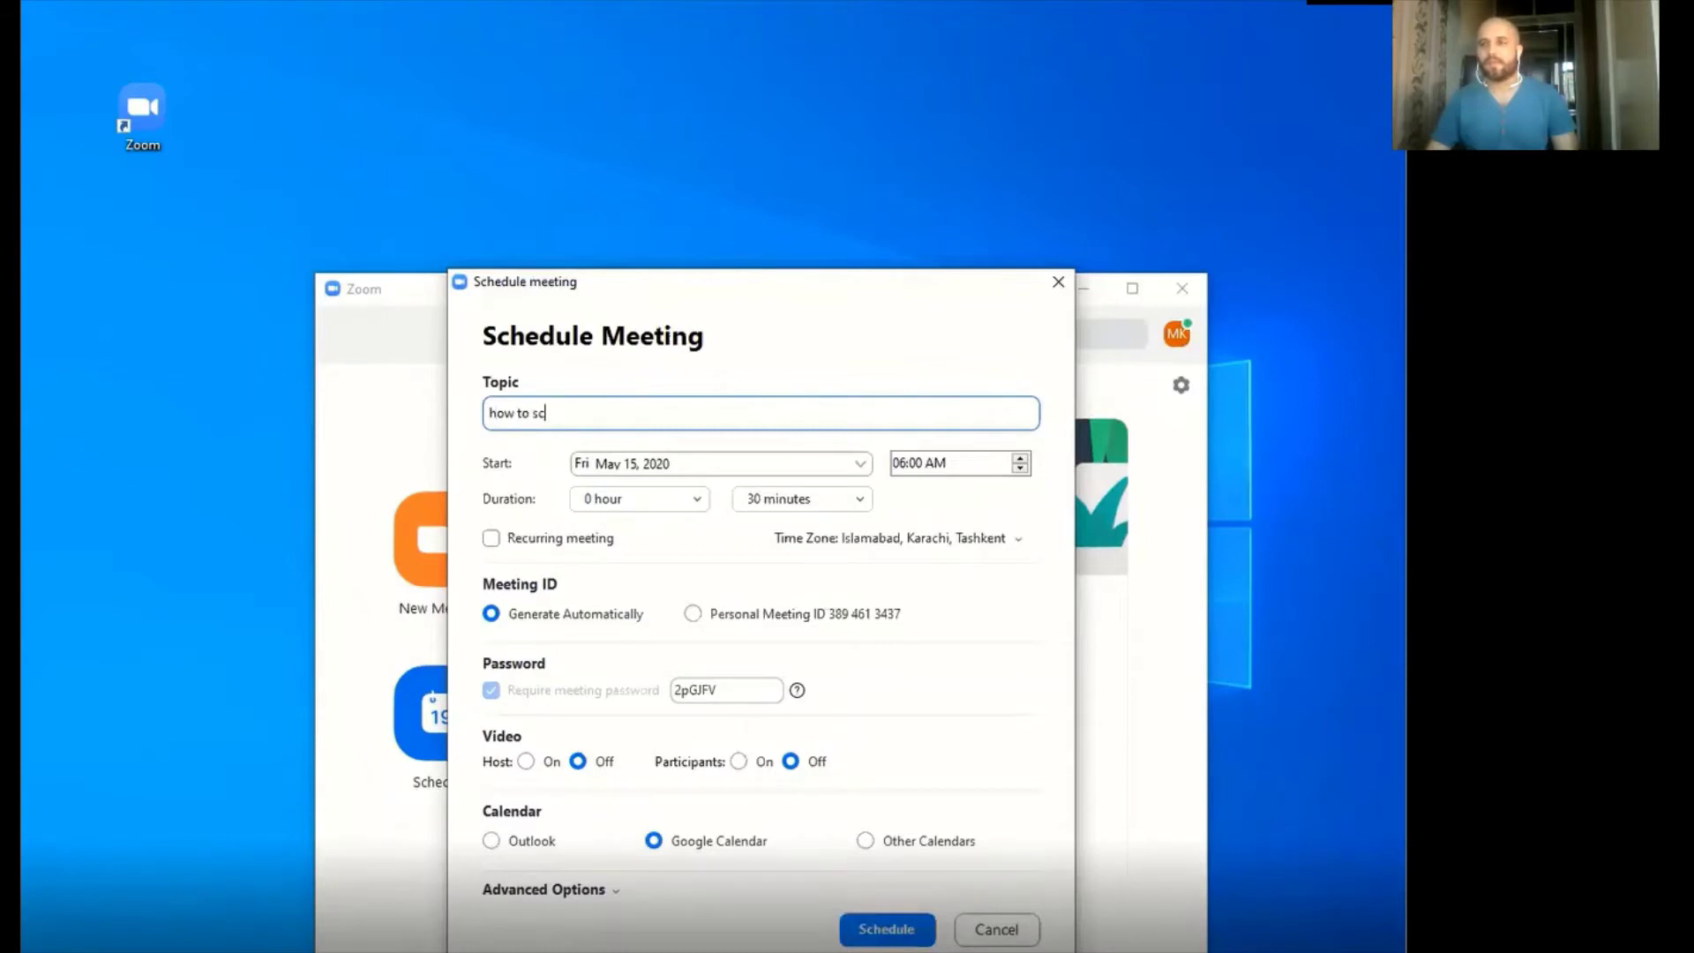
text(hedule a)
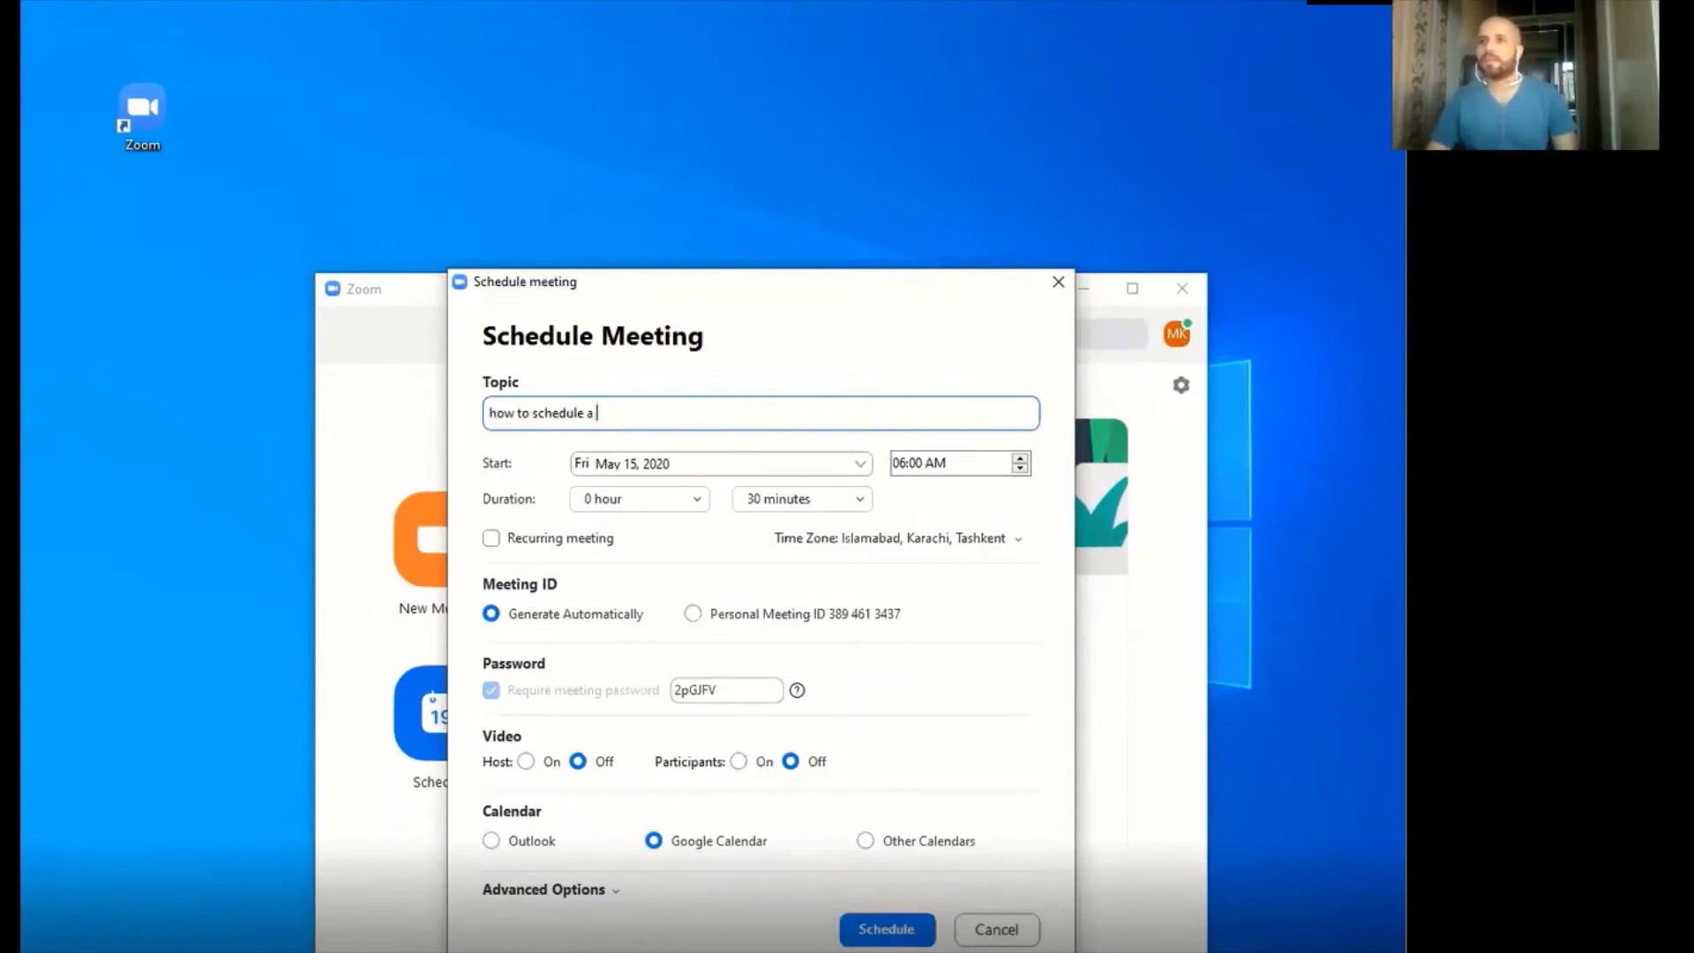
text( meeting)
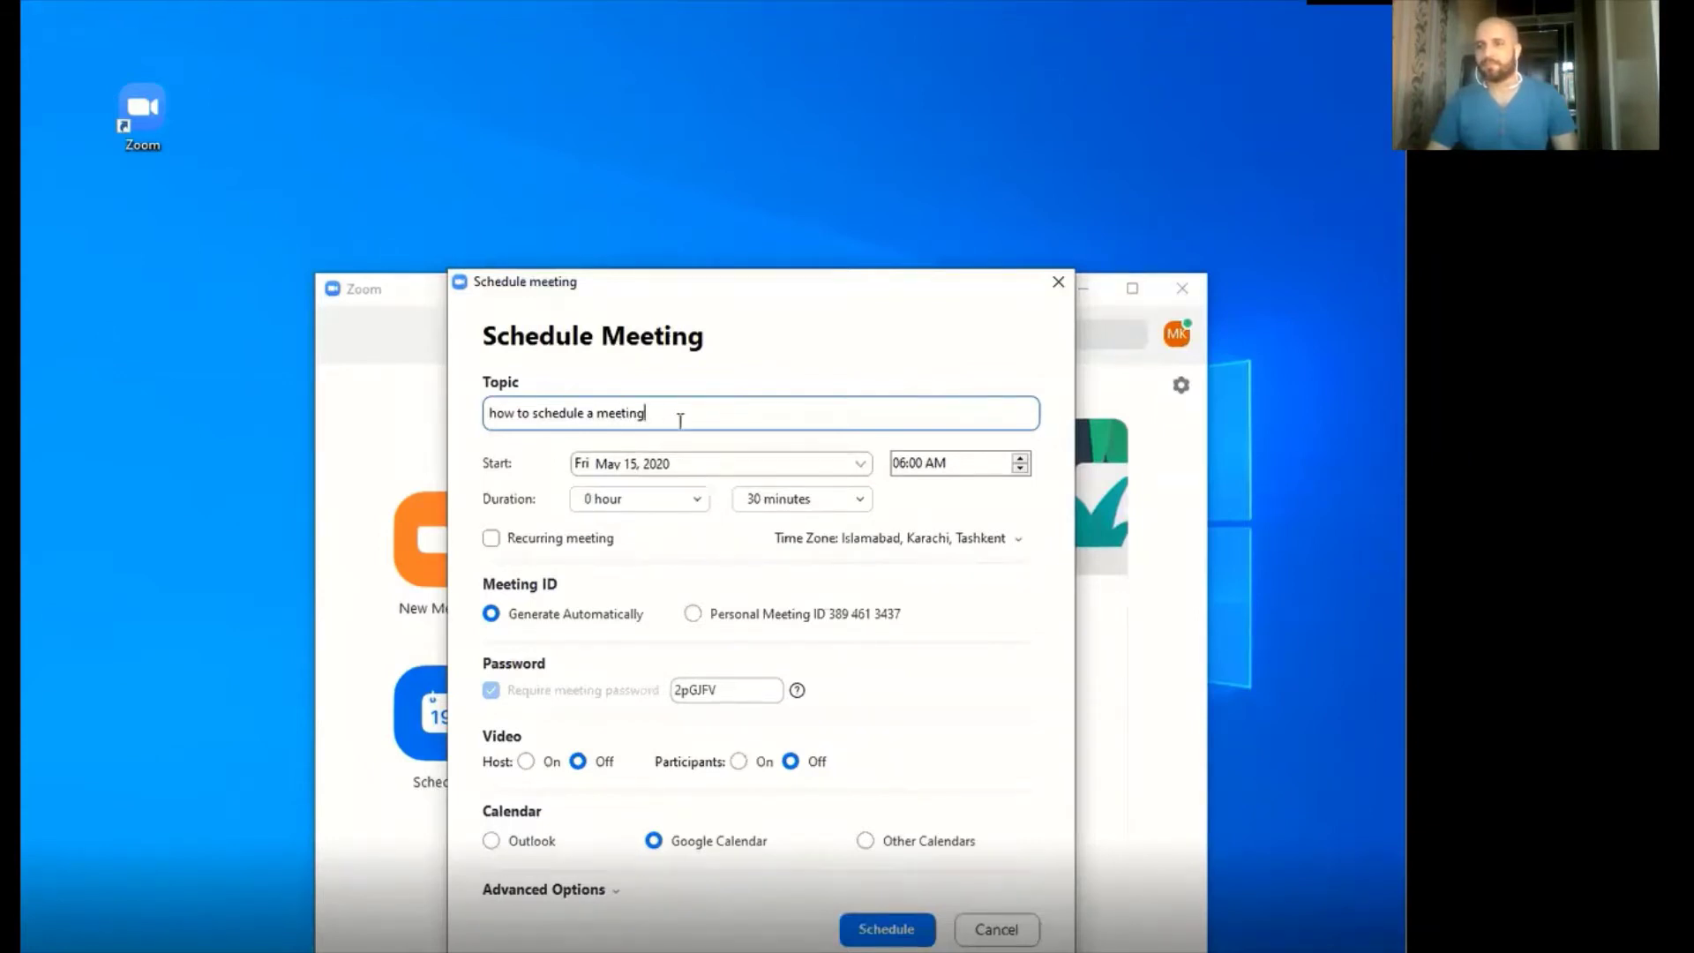
click(690, 460)
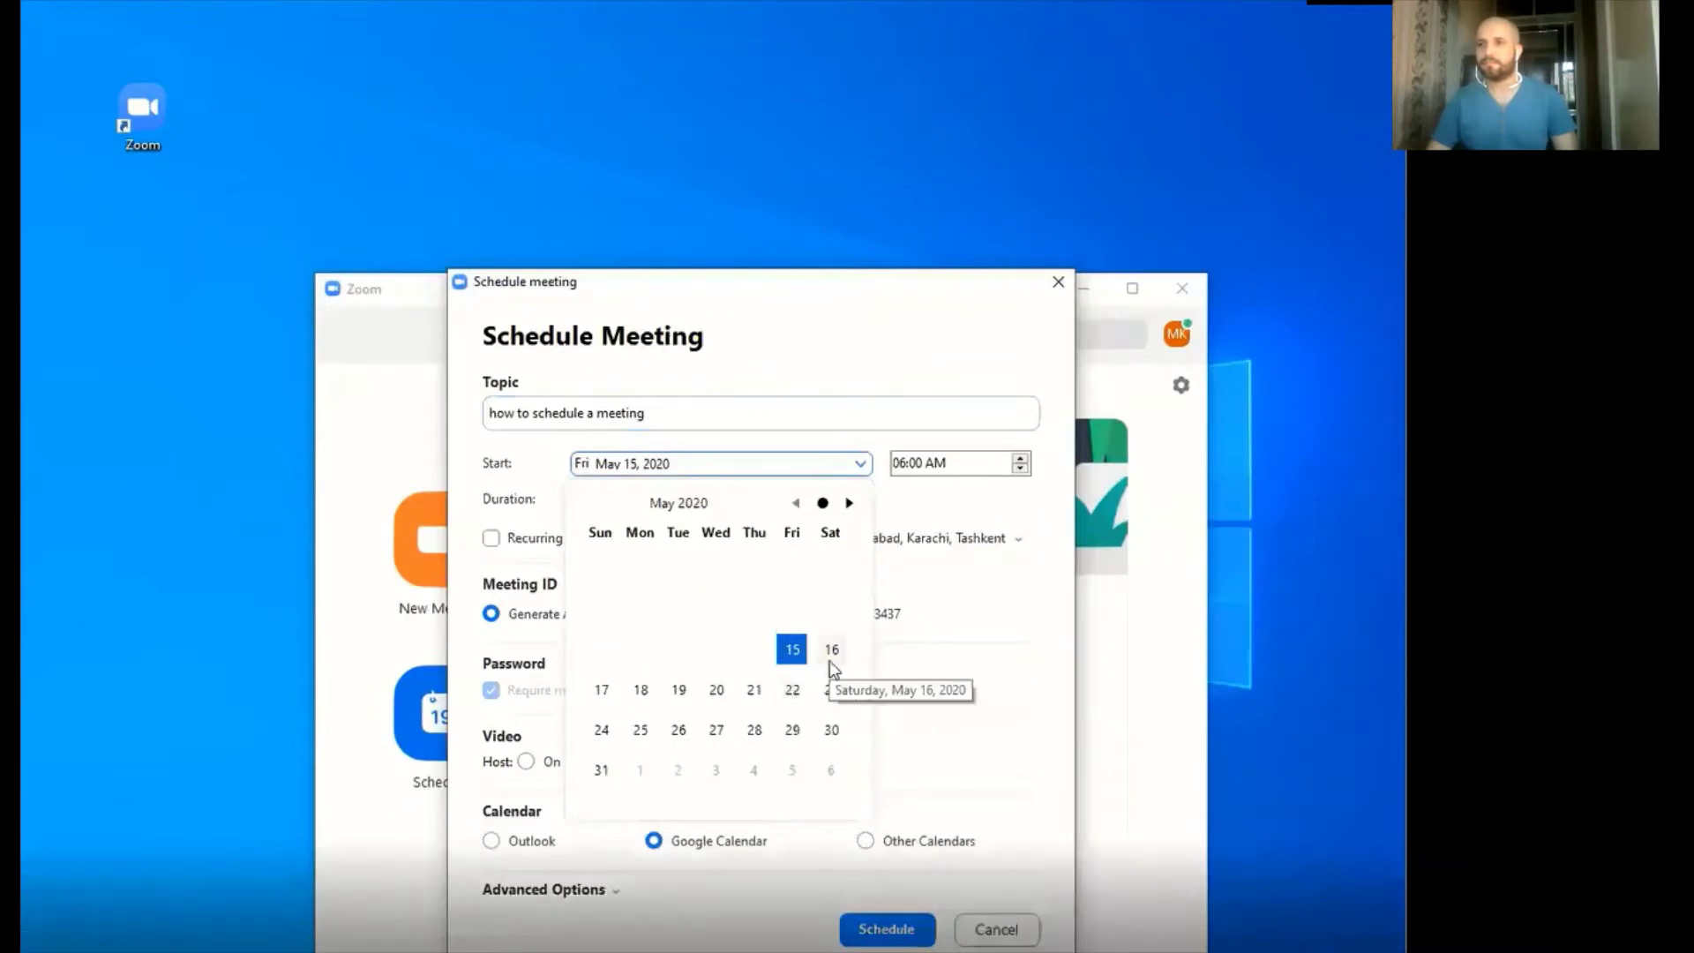
Keep the date May 15, 2020, set start time 07:00 AM and duration 0 hours 30 minutes
click(739, 422)
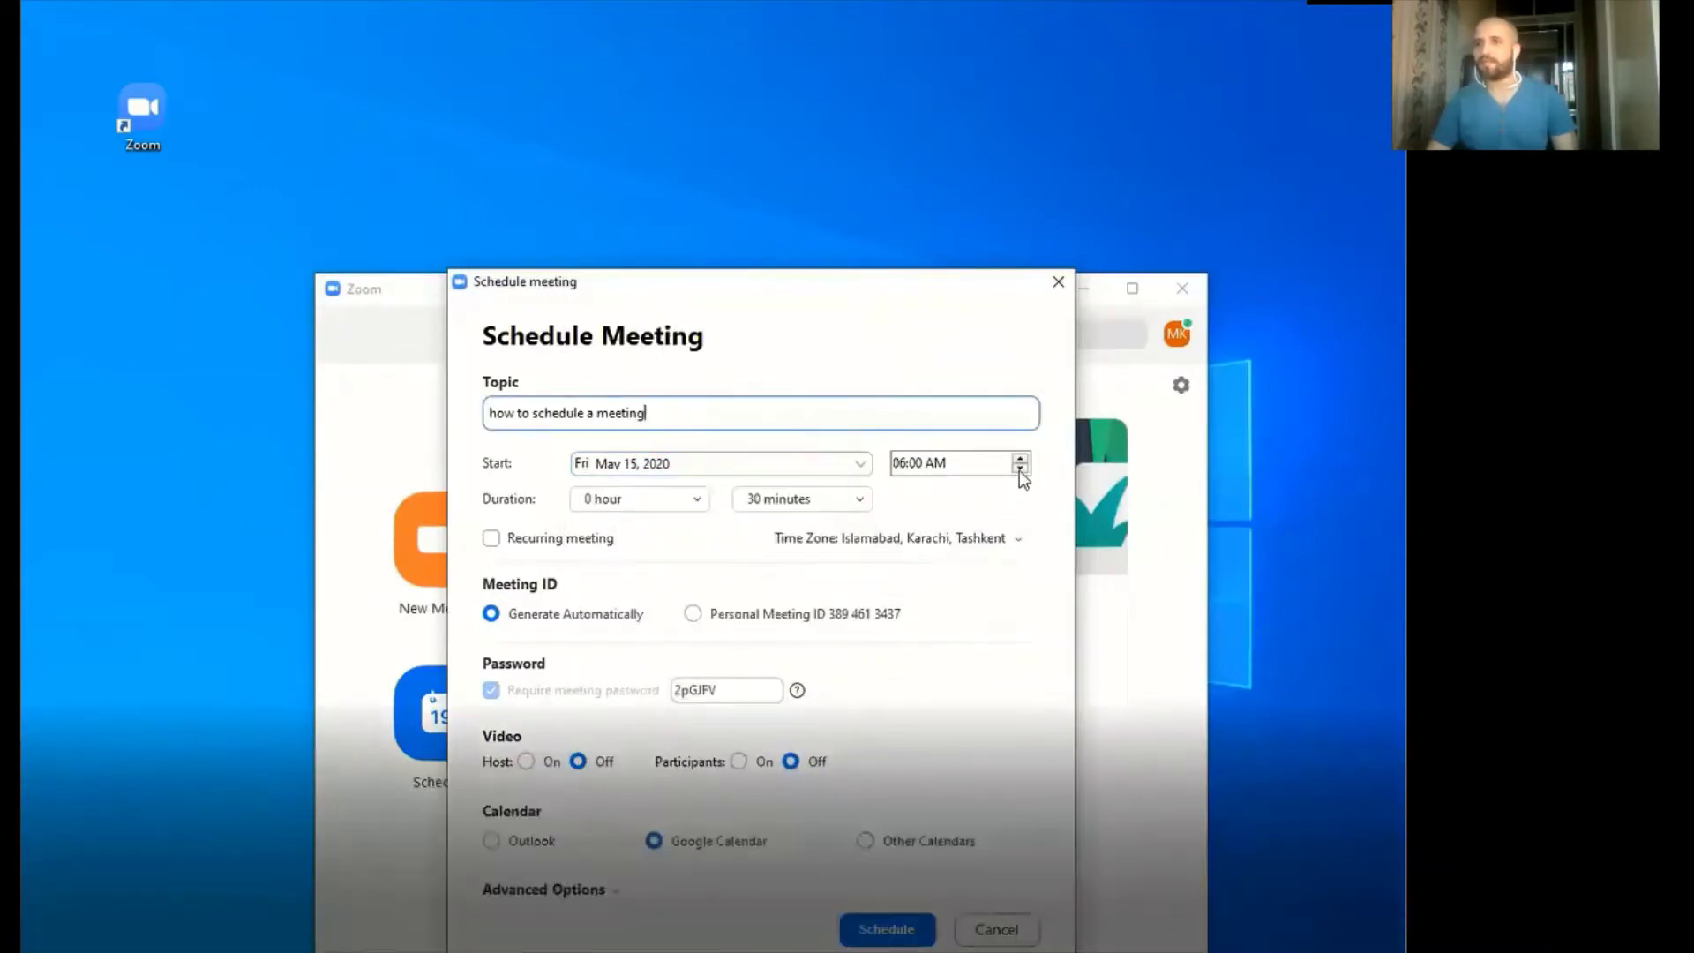
click(1021, 459)
click(1021, 467)
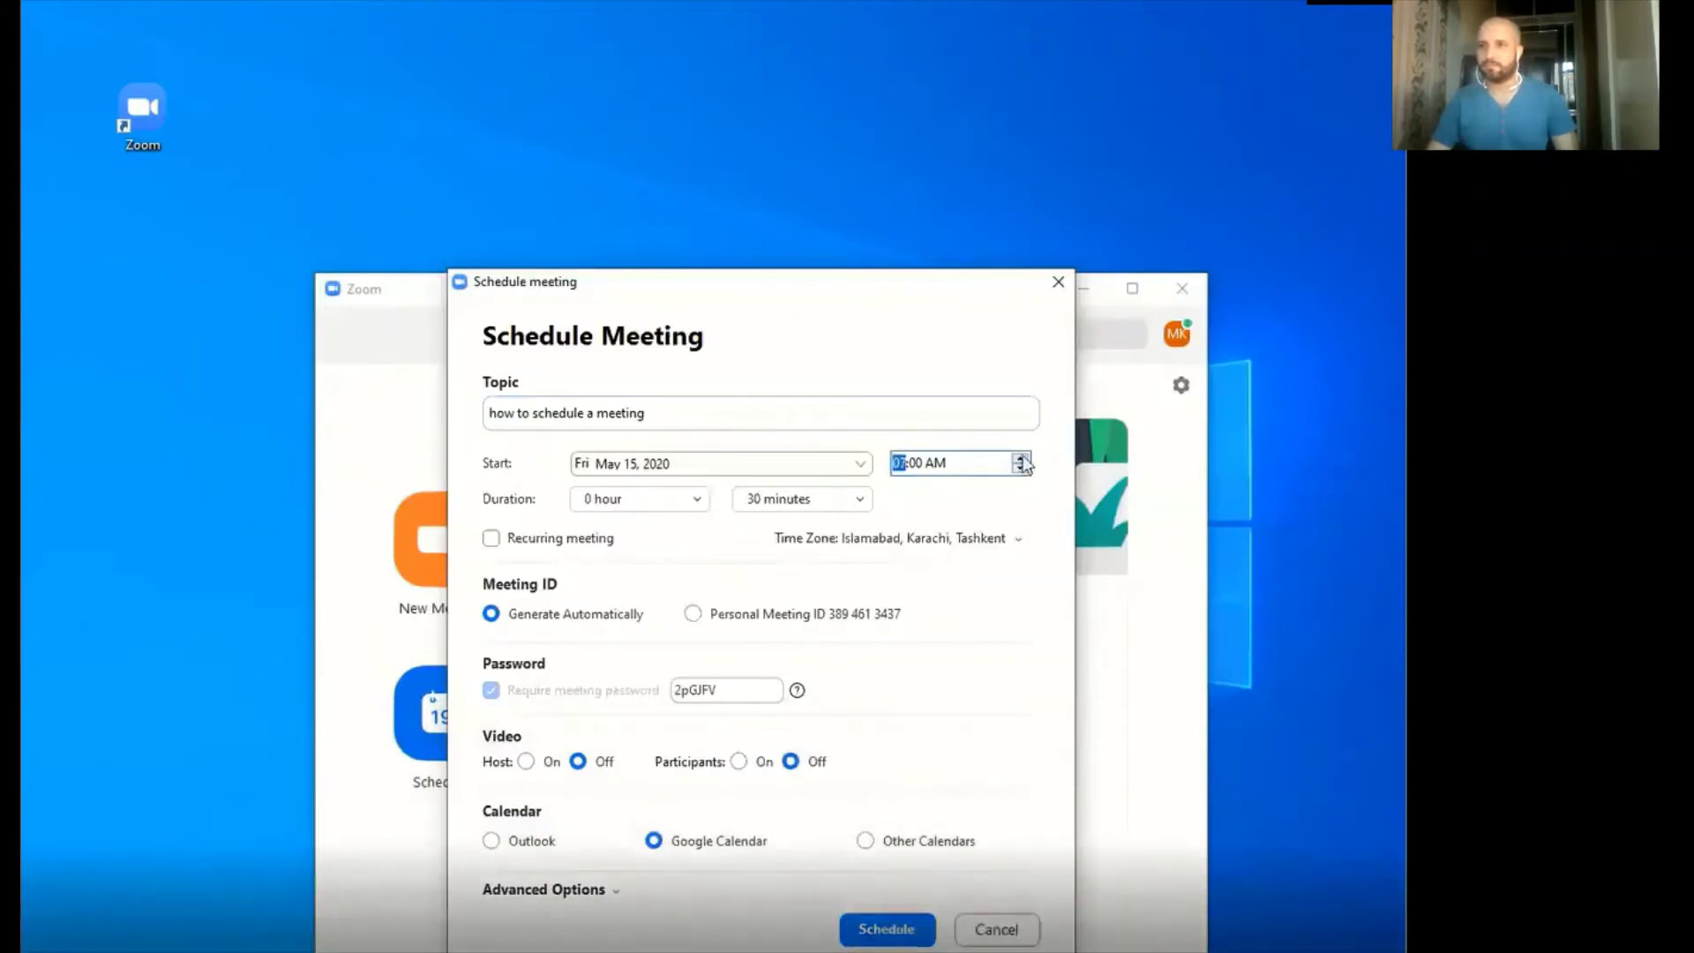
click(685, 501)
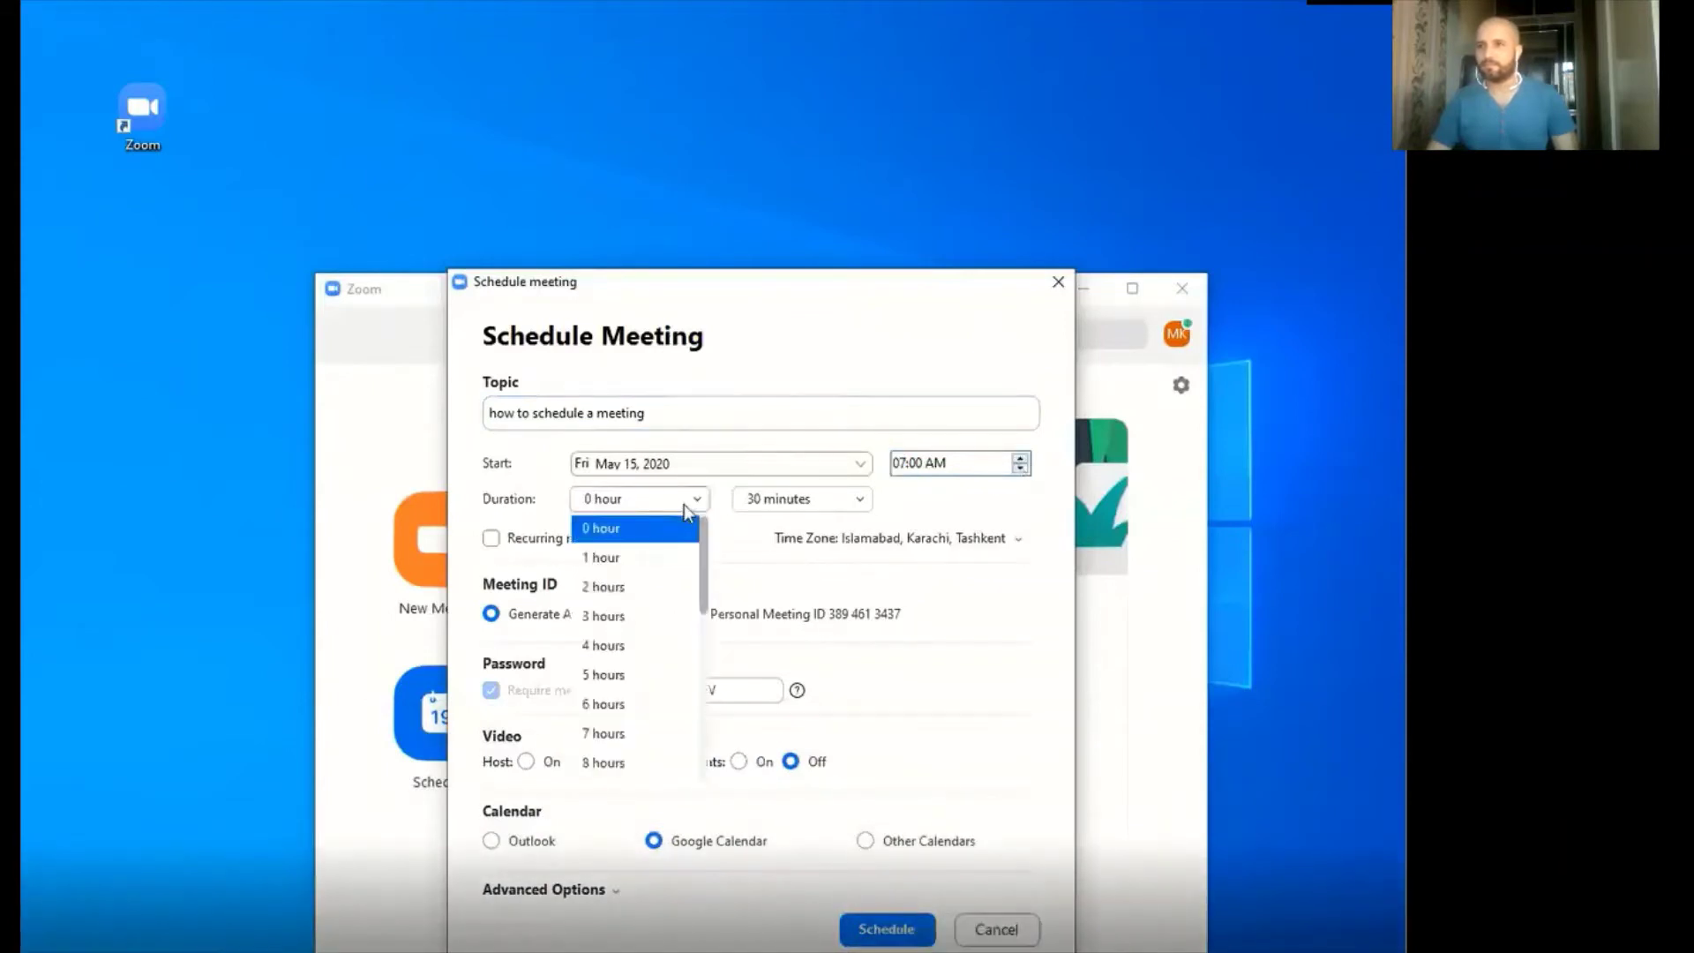
click(852, 506)
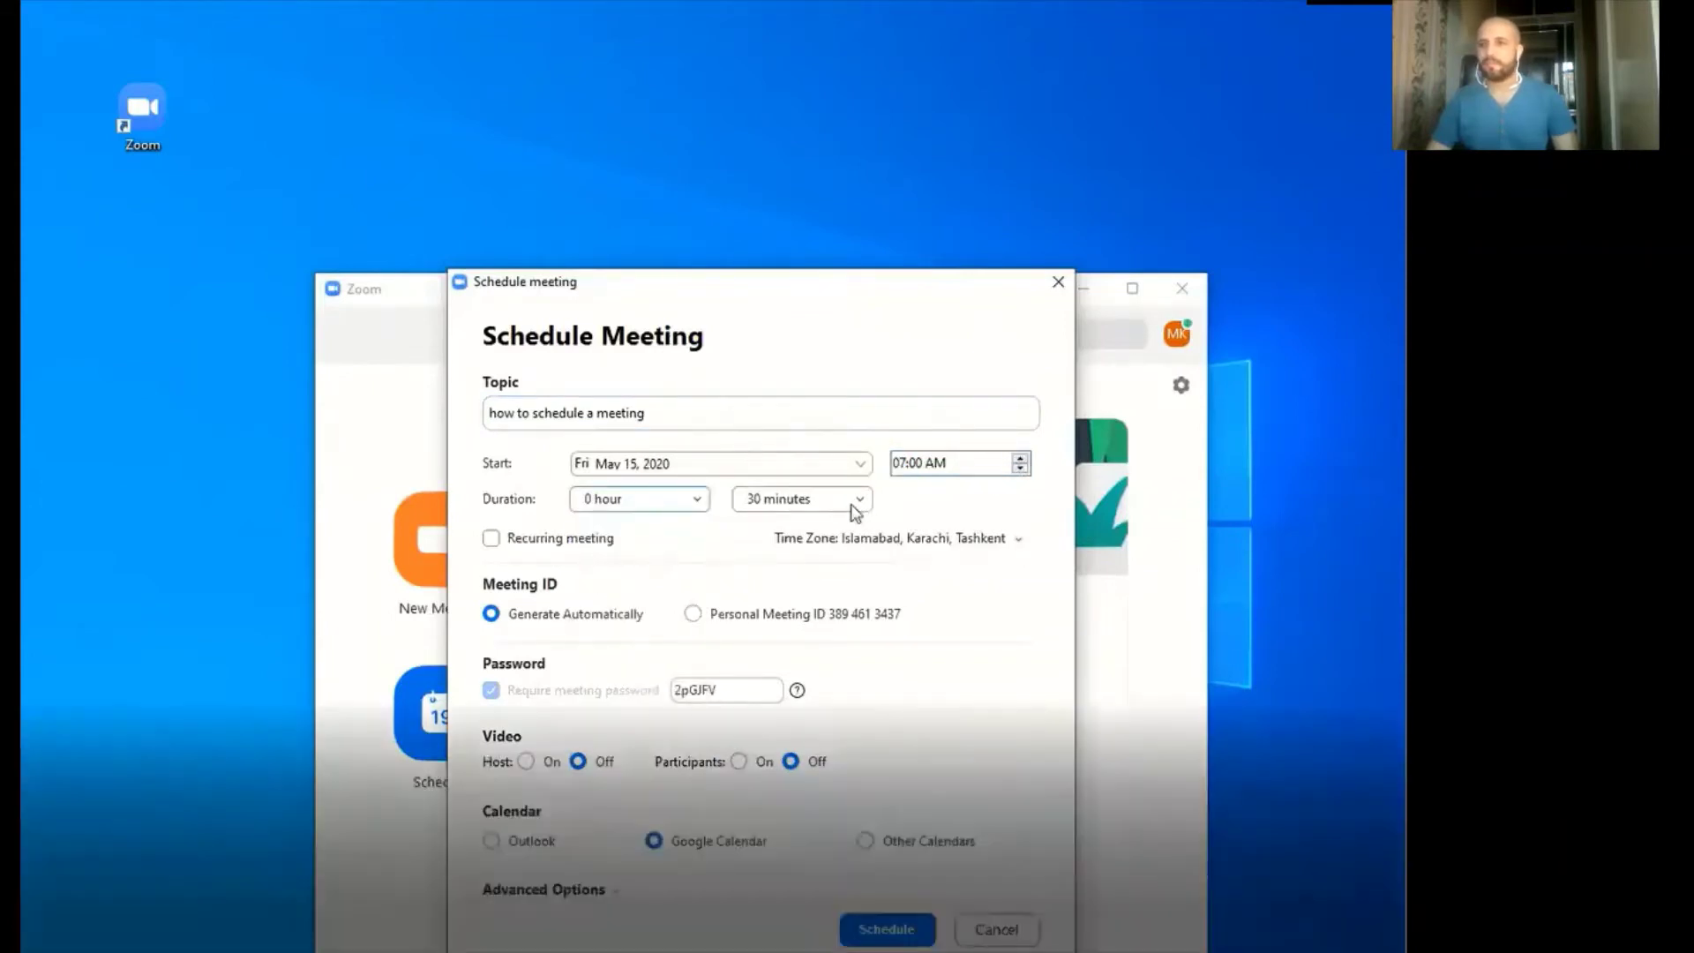
click(854, 510)
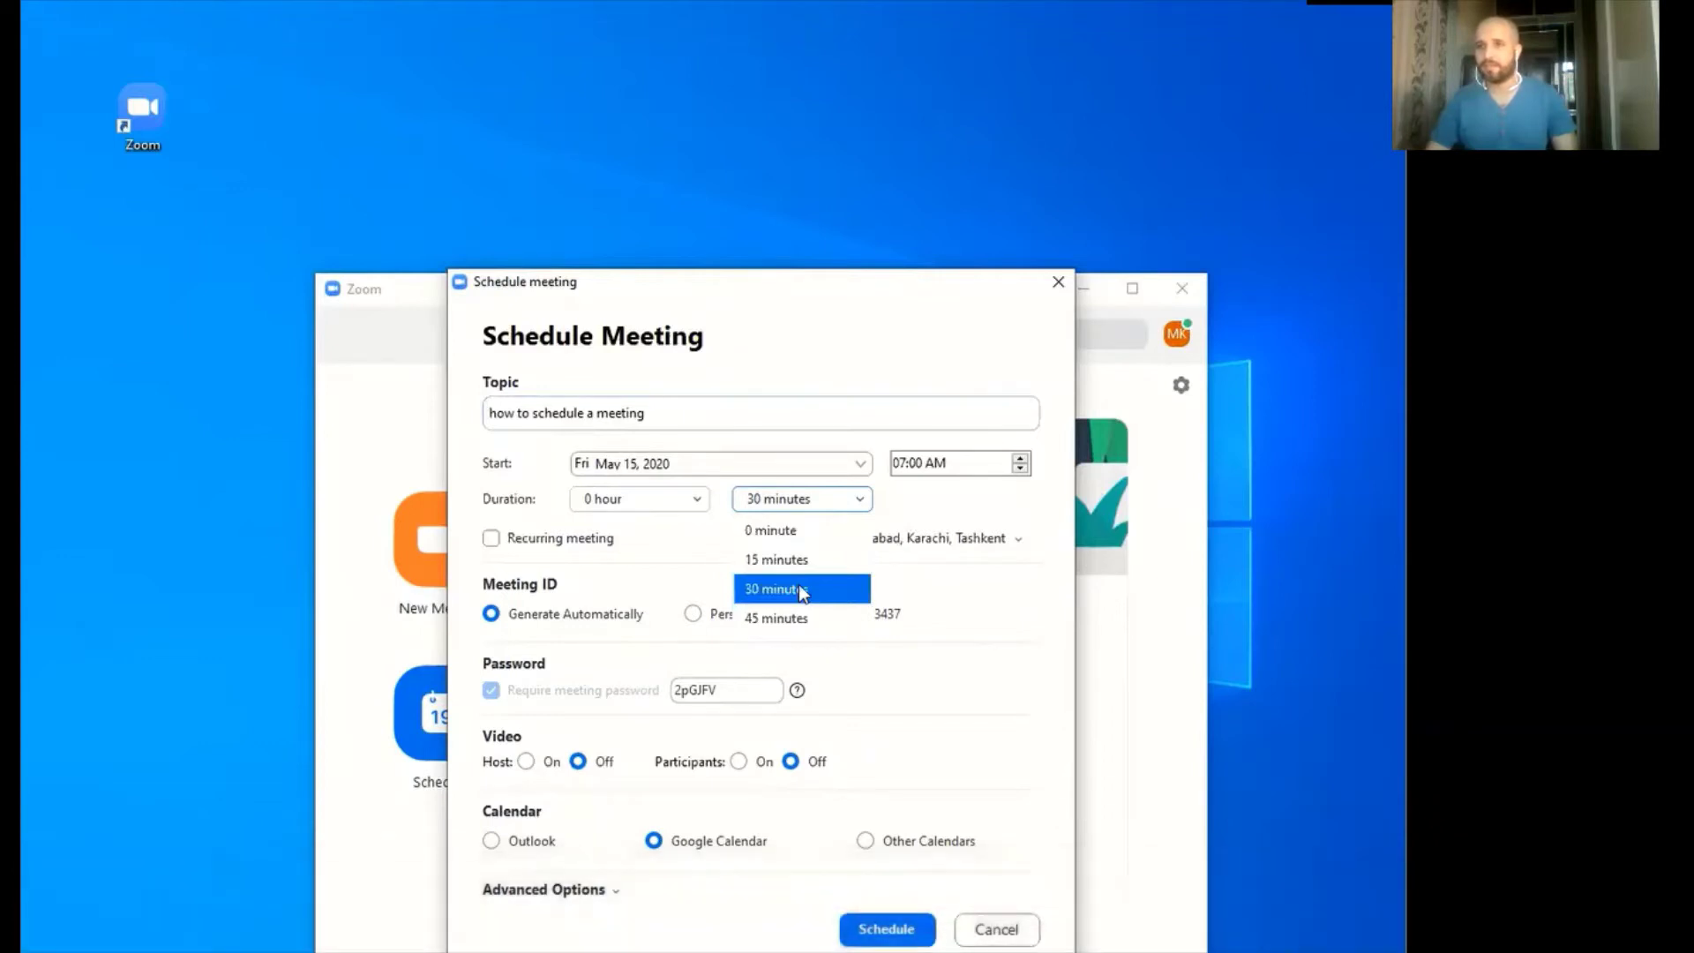
click(799, 589)
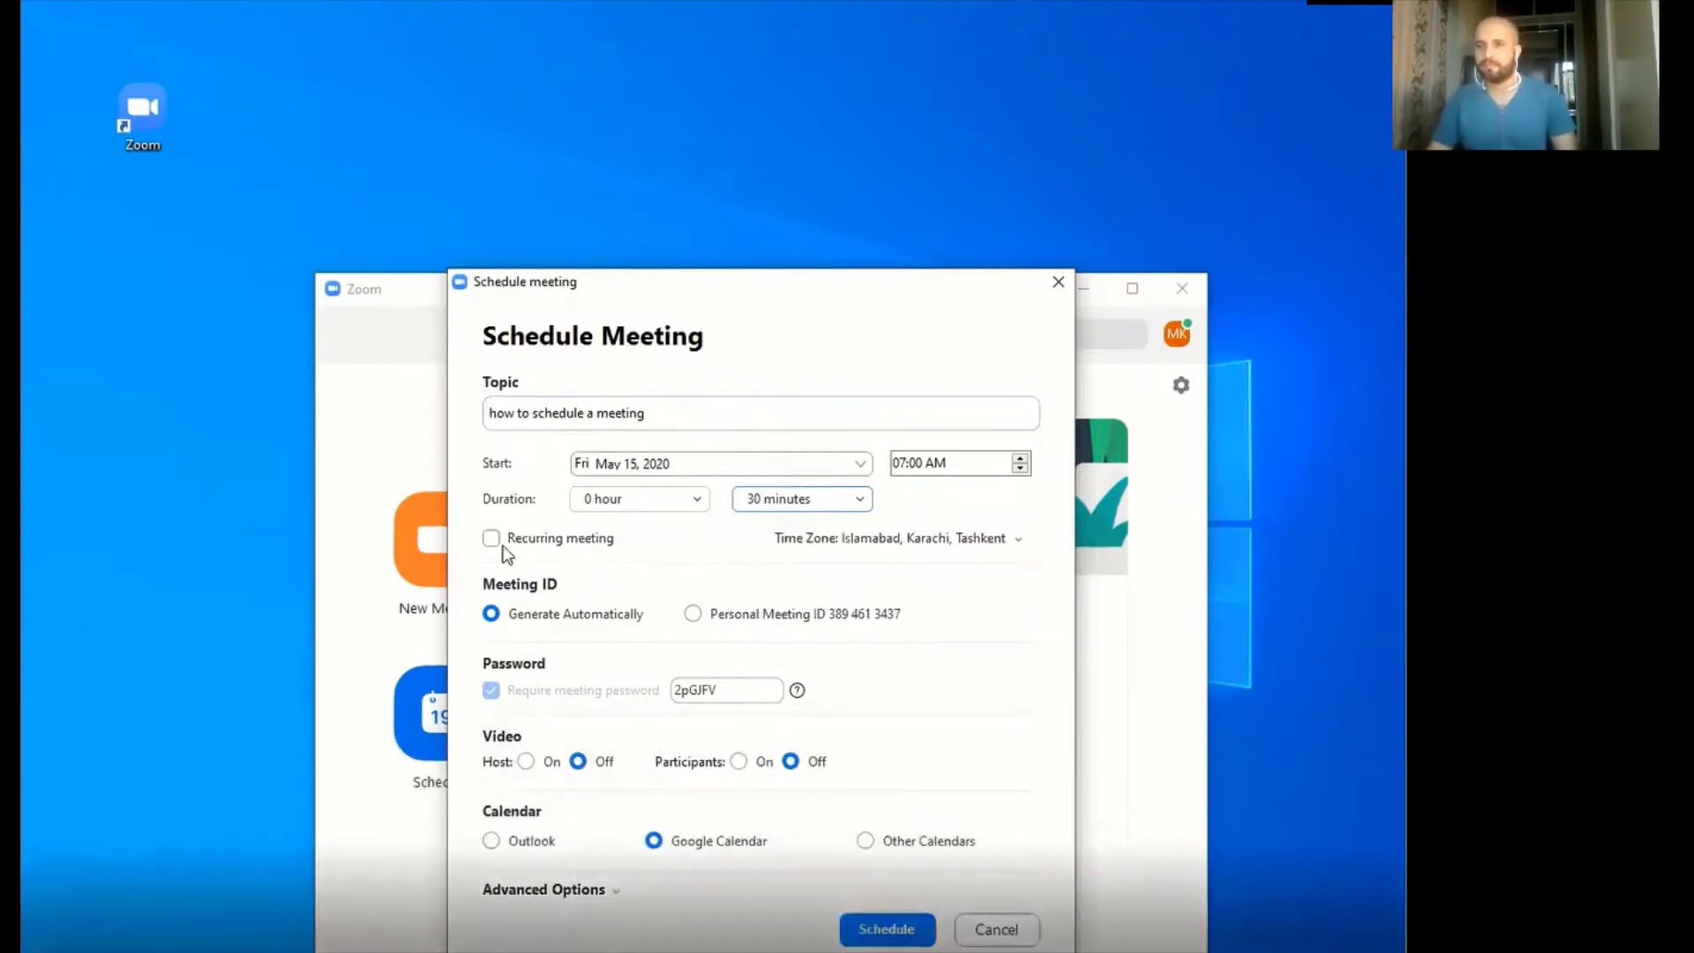
click(493, 542)
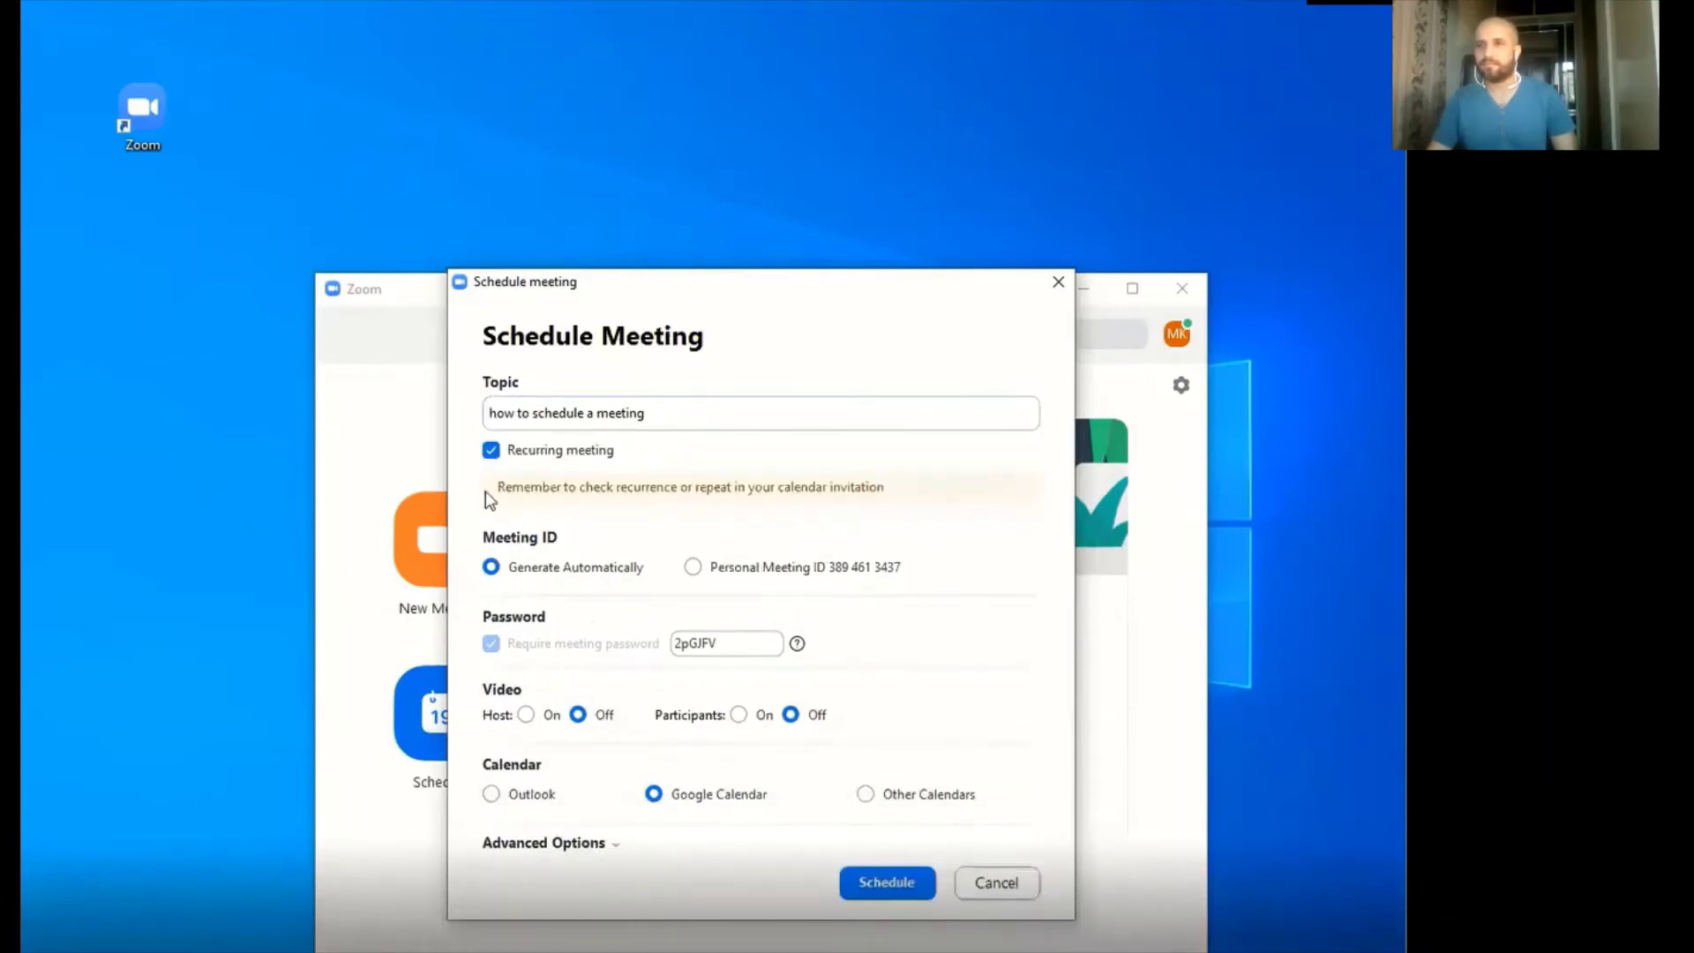
click(491, 452)
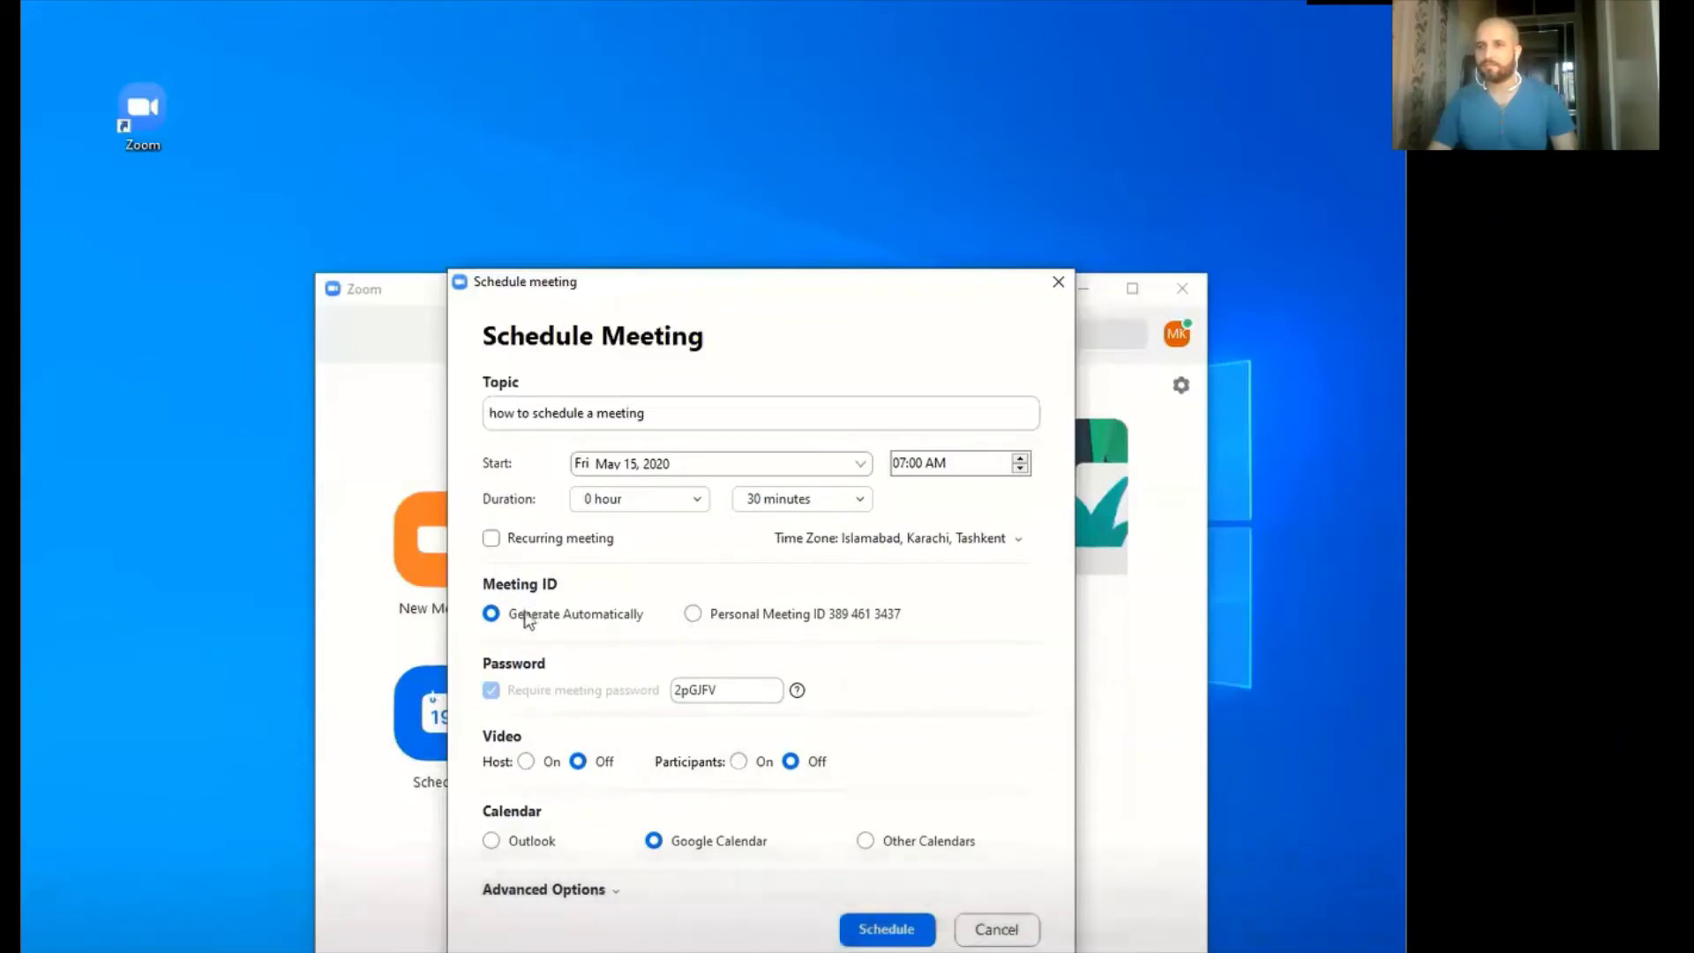
mouse_move(529, 692)
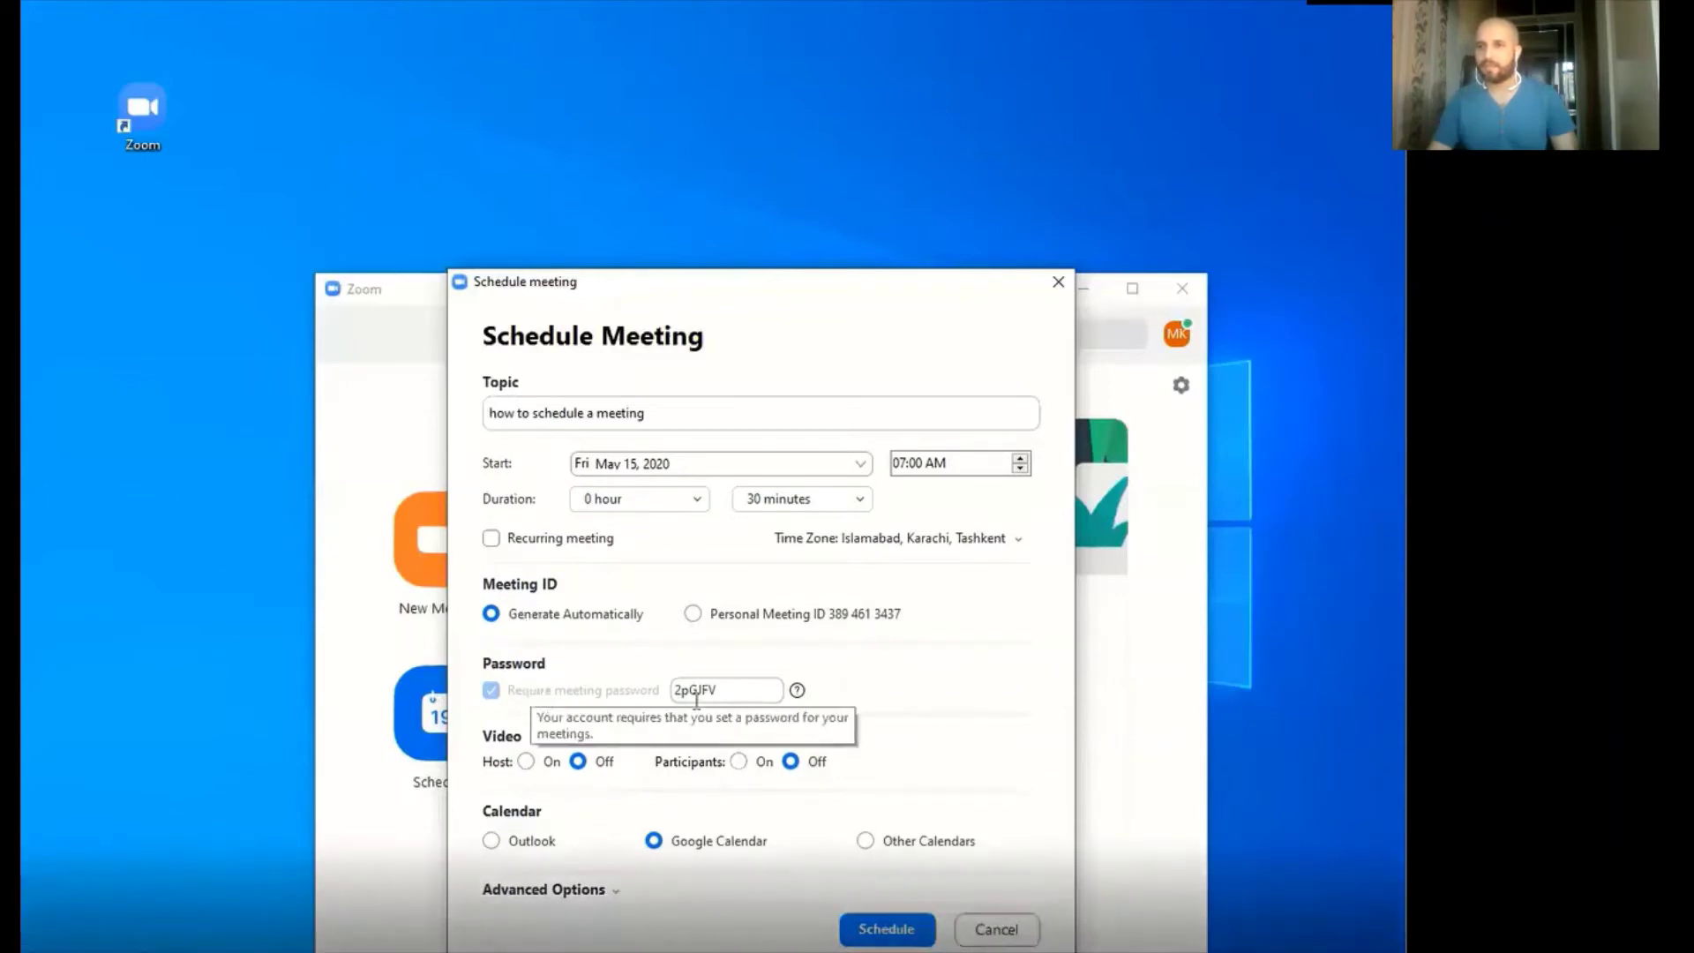
double_click(746, 704)
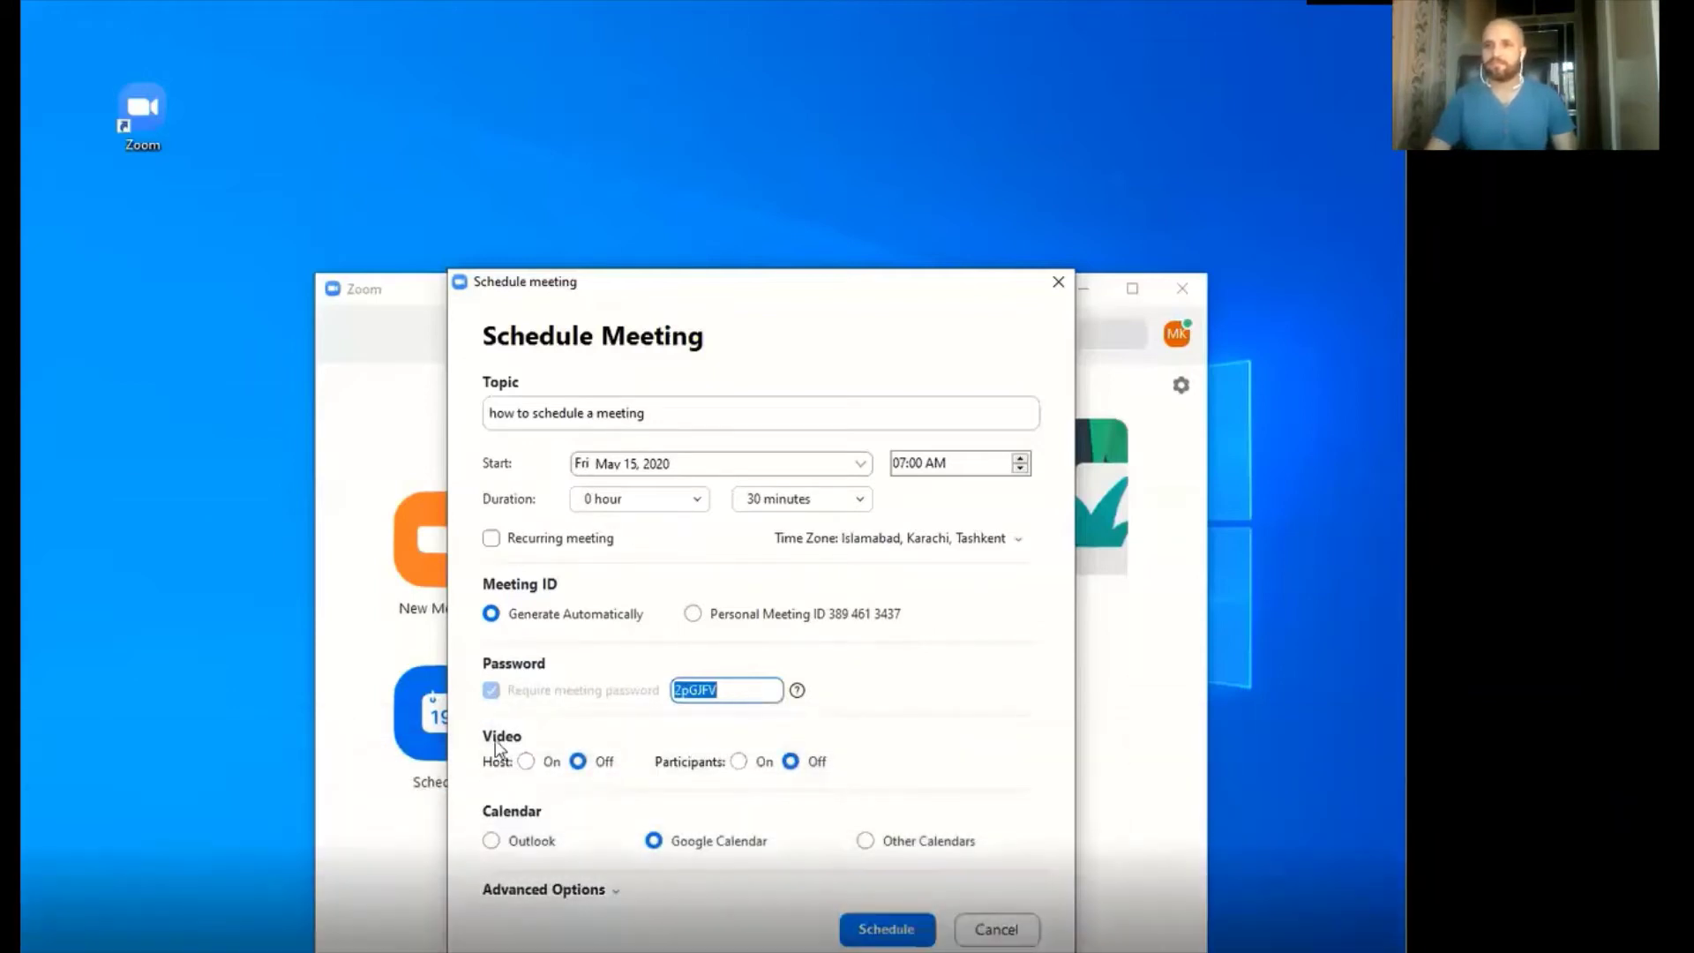
mouse_move(493, 698)
click(478, 782)
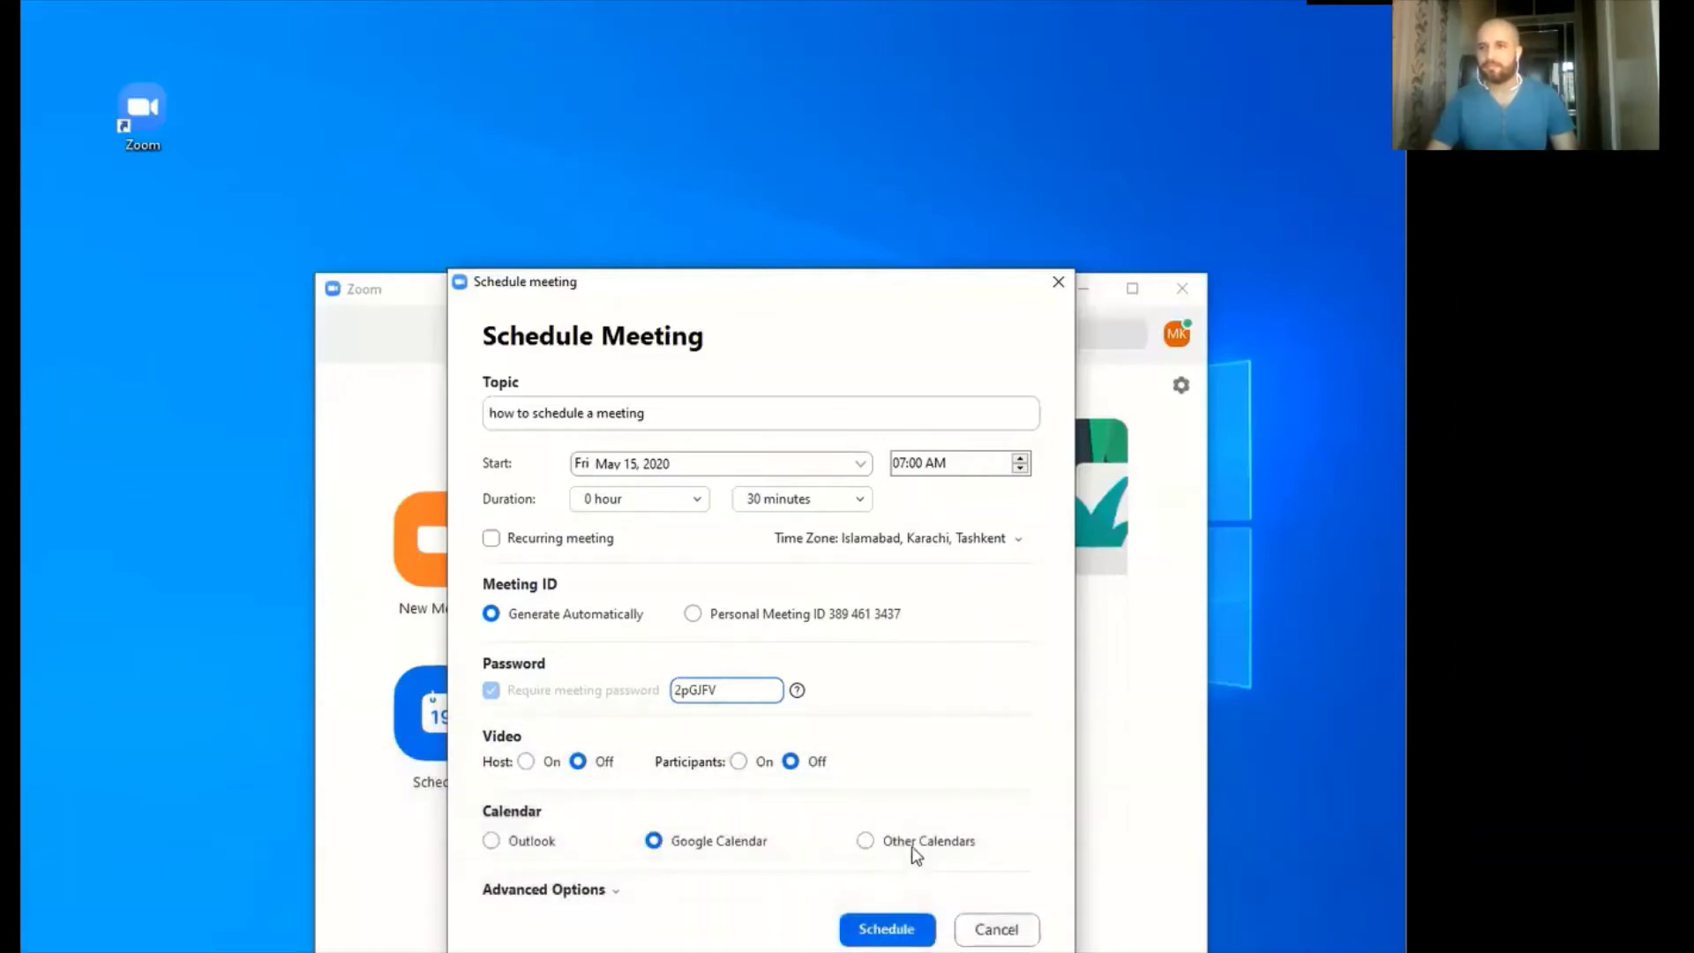
Expand the Advanced Options section of the Schedule Meeting dialog
click(530, 893)
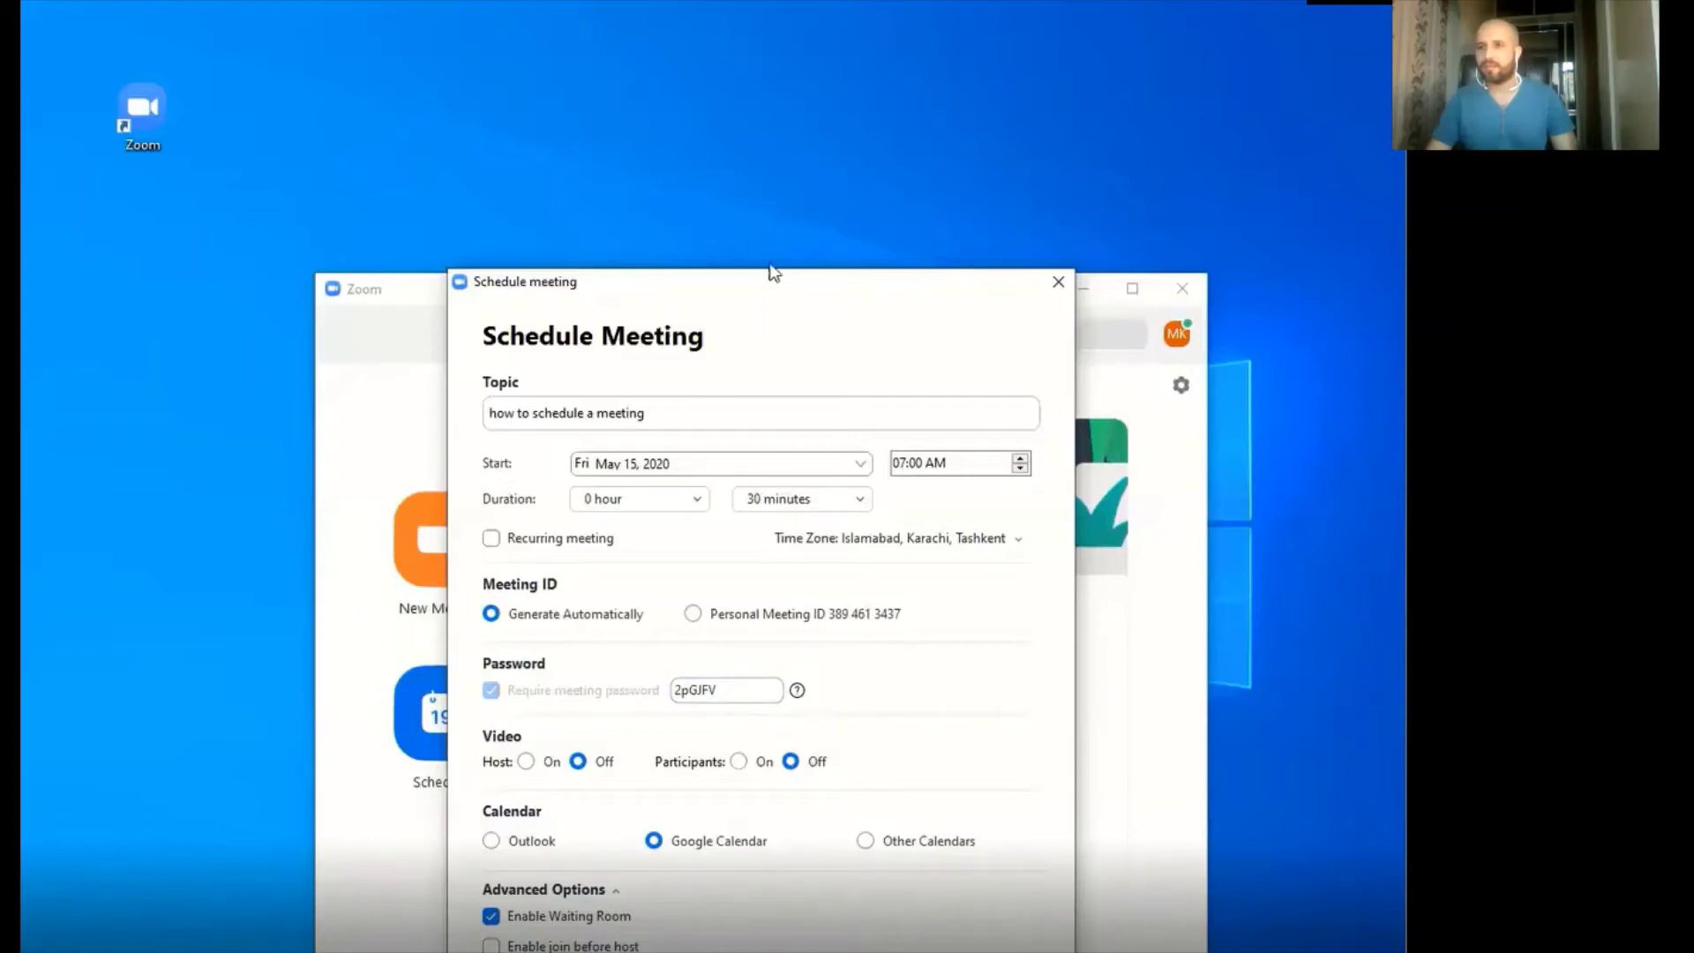
Leave automatic local recording off and submit the meeting with the Schedule button
drag(778, 293, 789, 174)
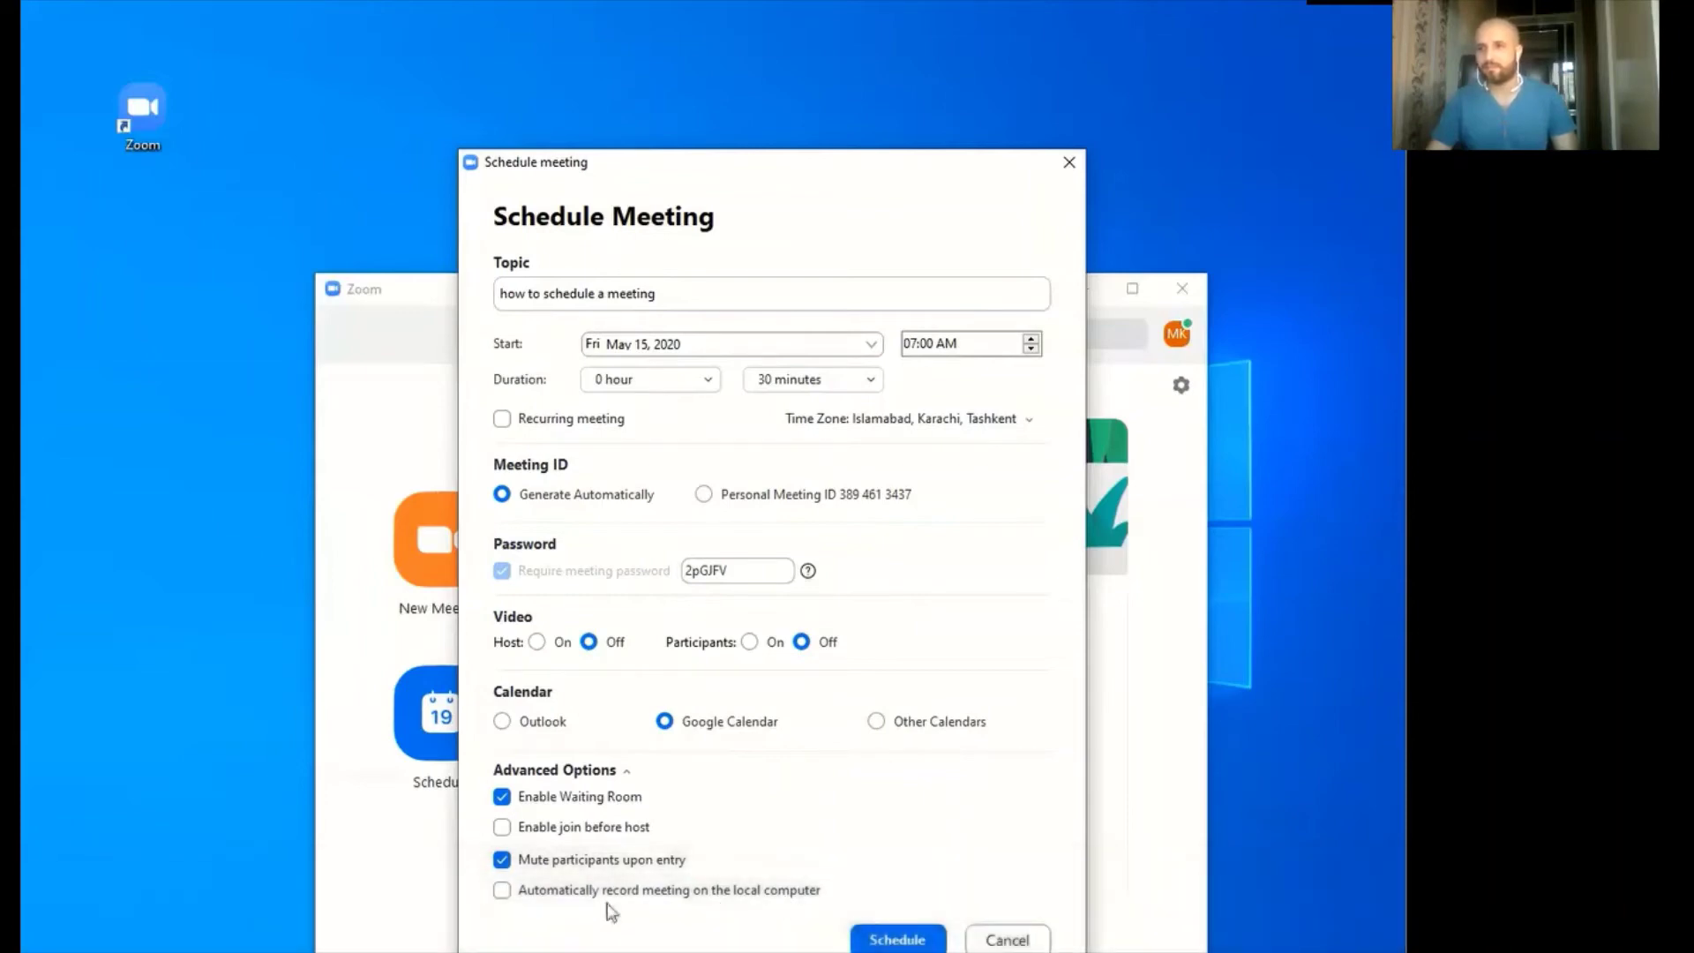
click(502, 891)
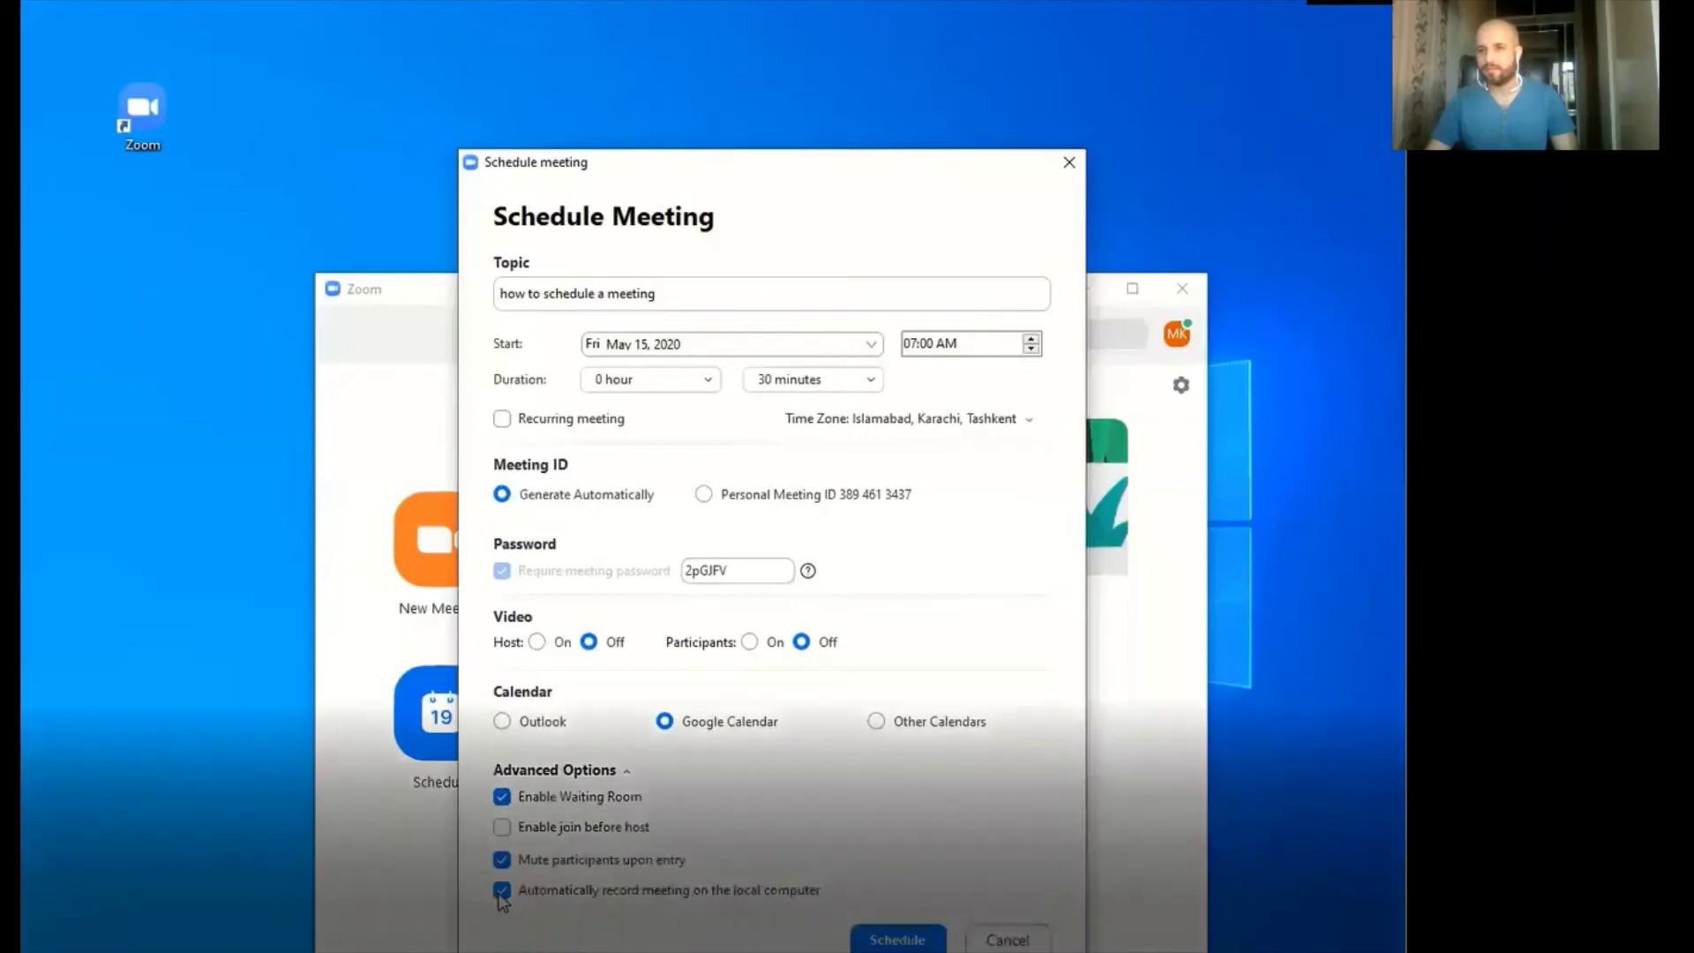
click(501, 892)
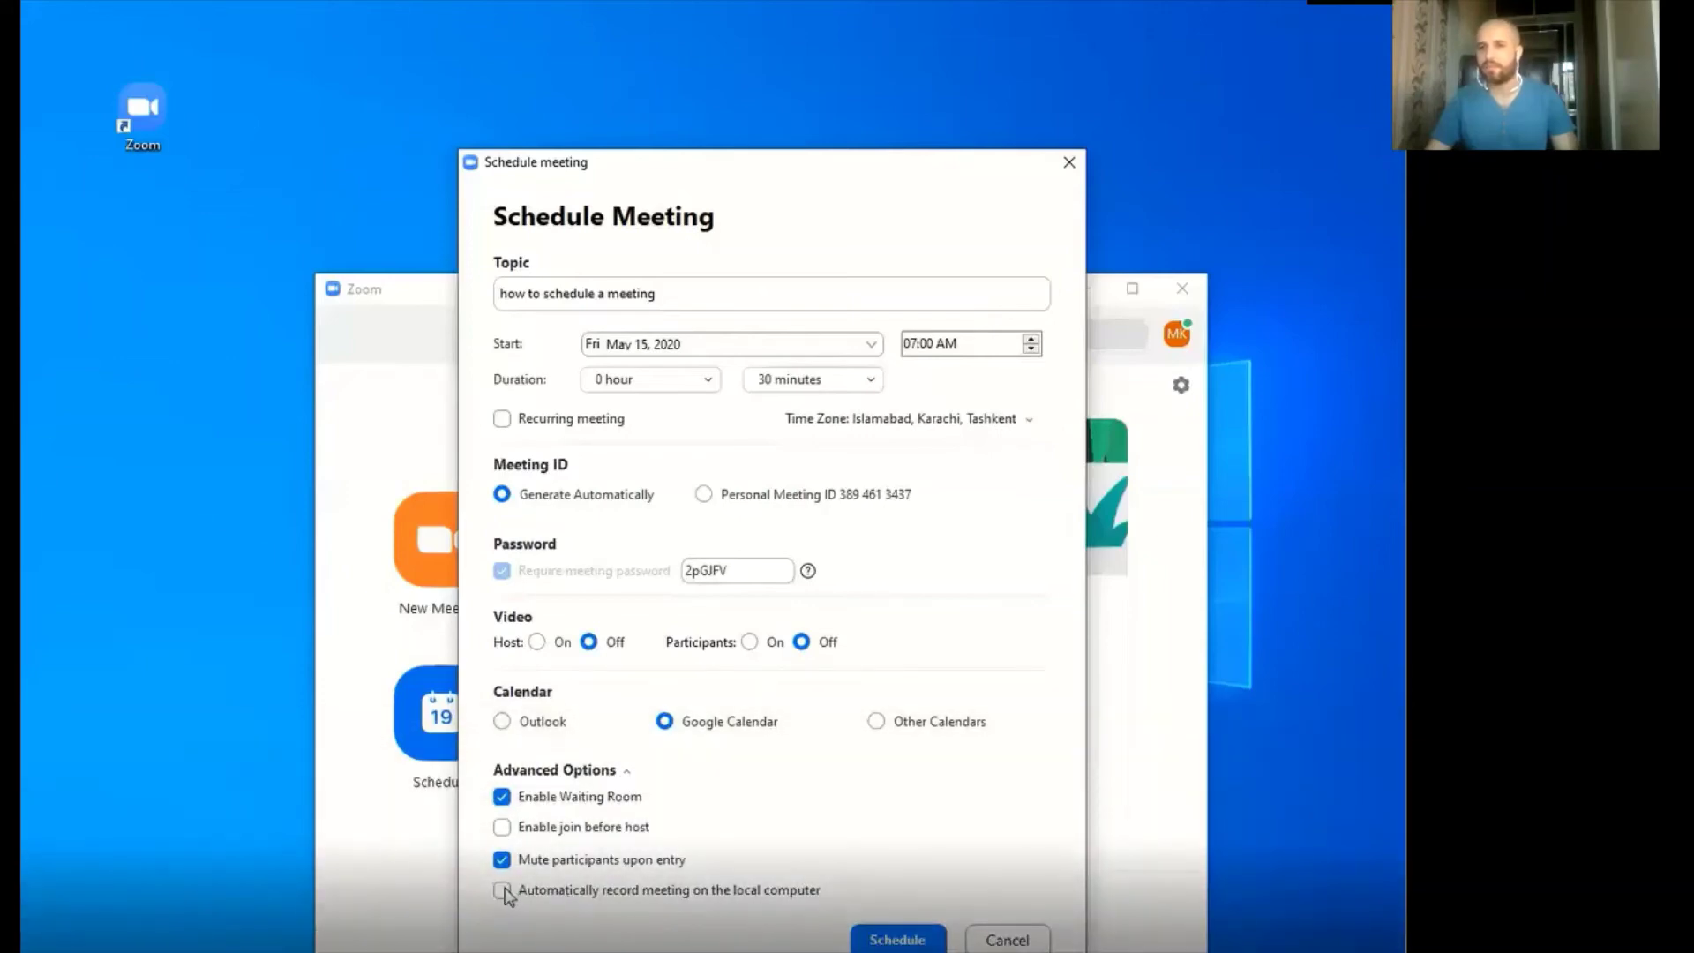
click(898, 940)
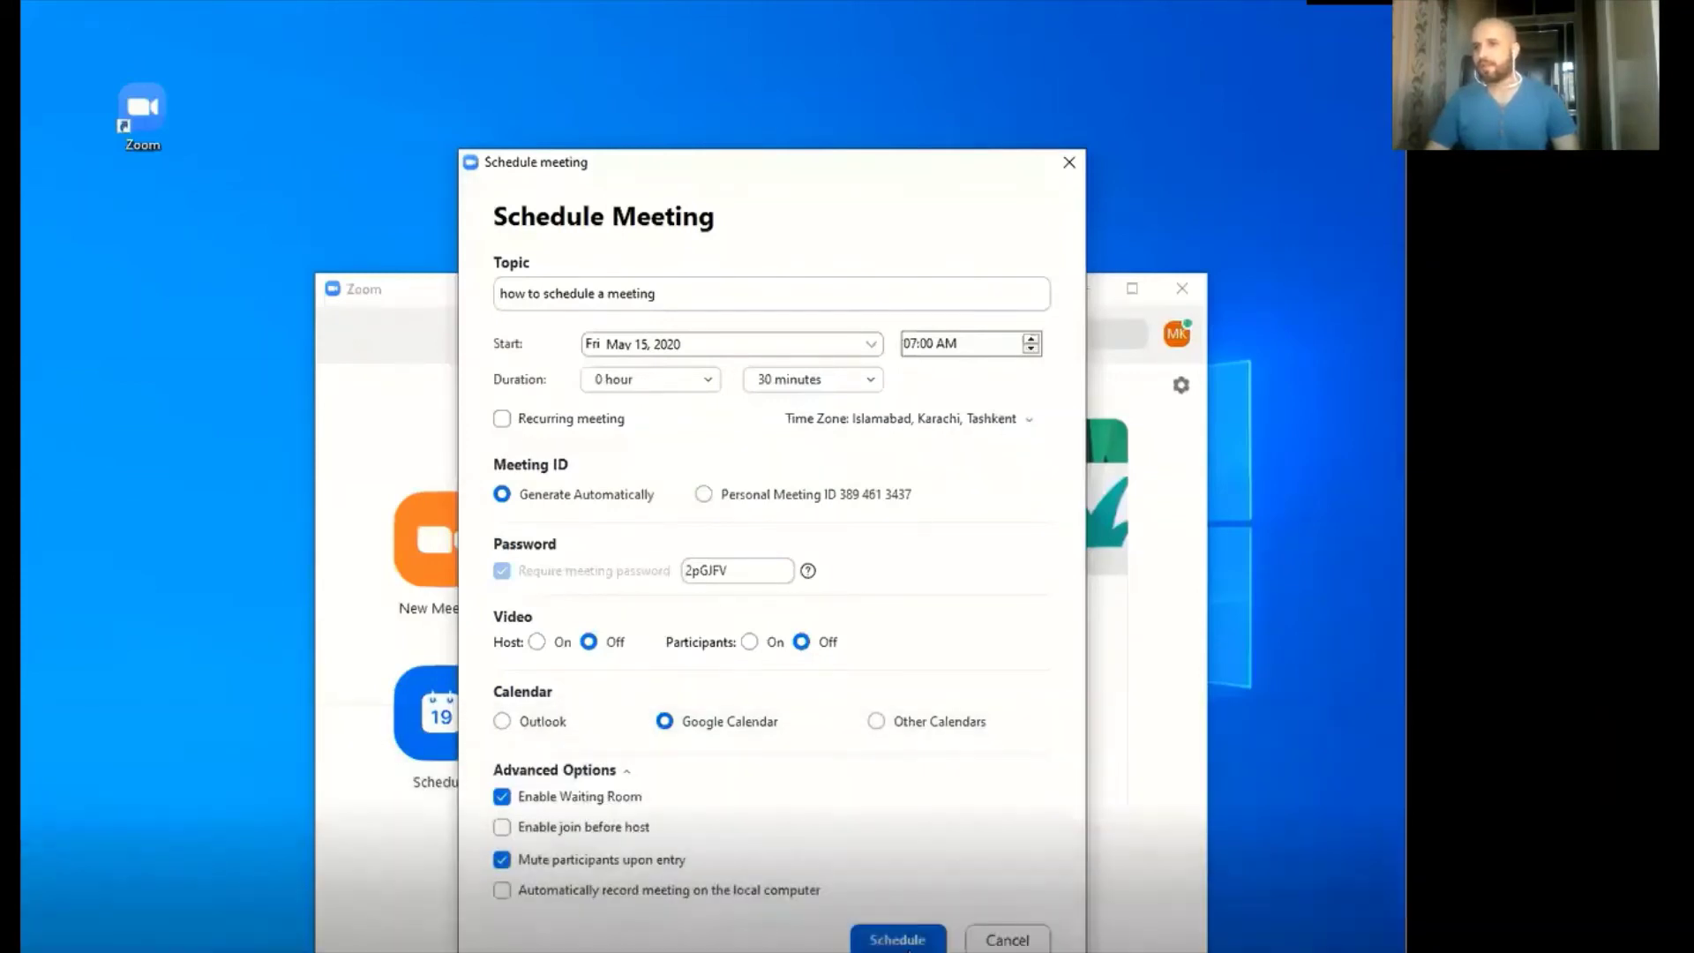
click(898, 940)
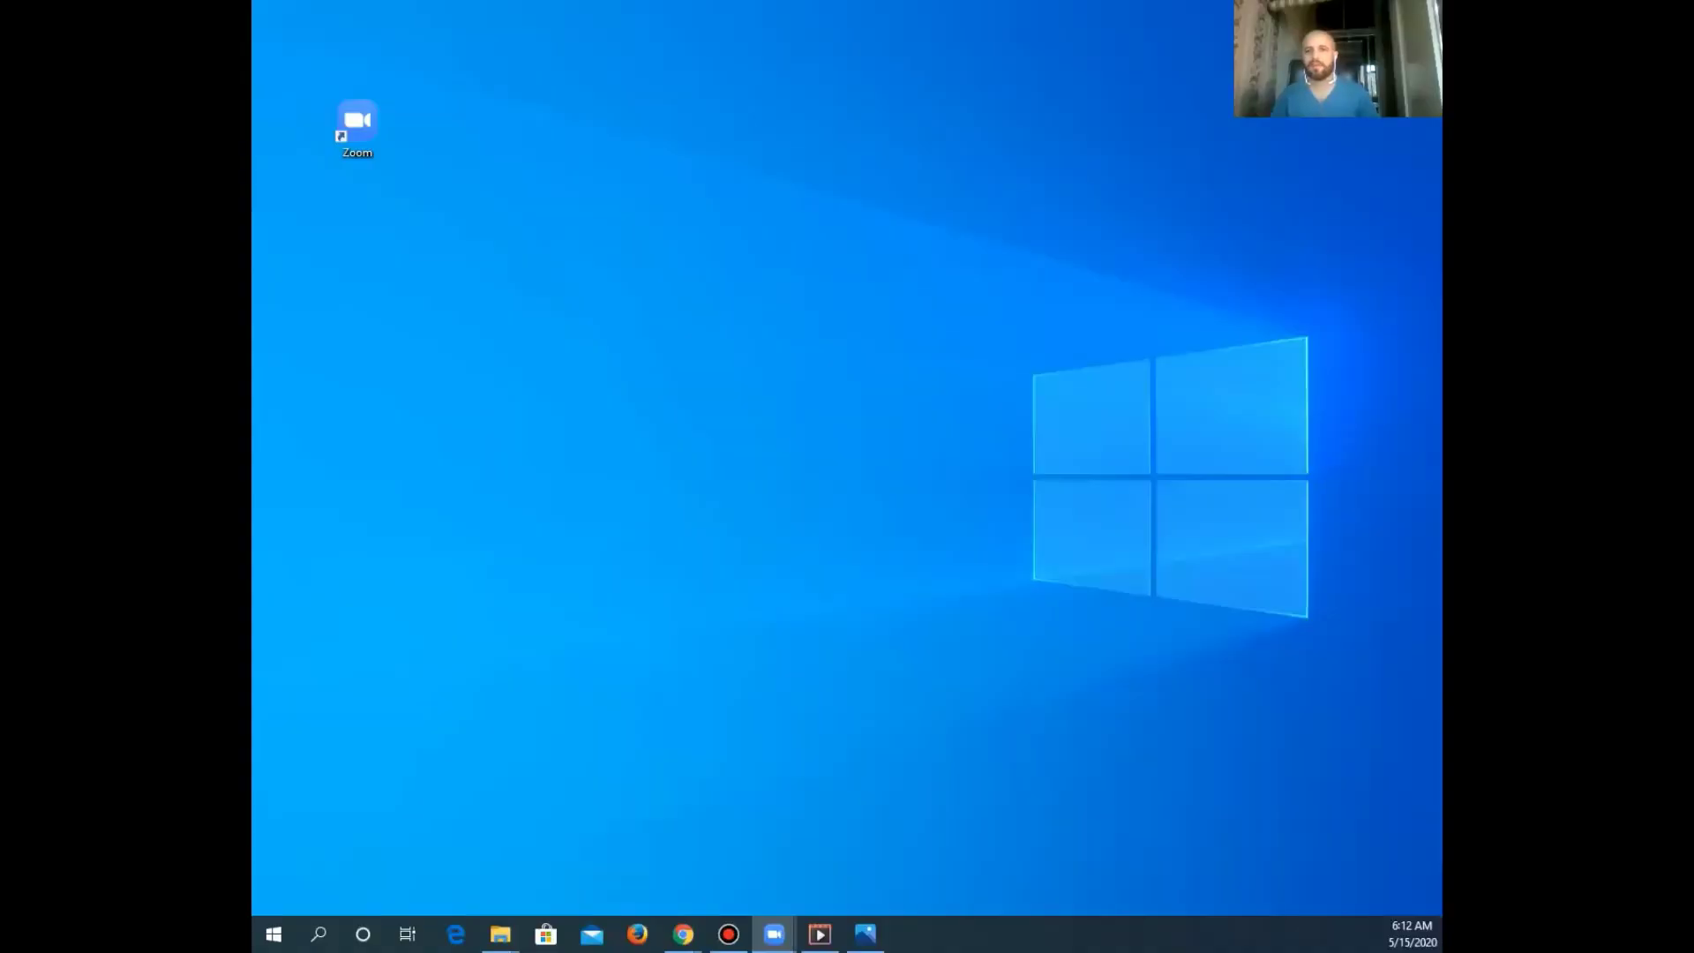
Open Firefox and navigate to zoom.us
click(635, 933)
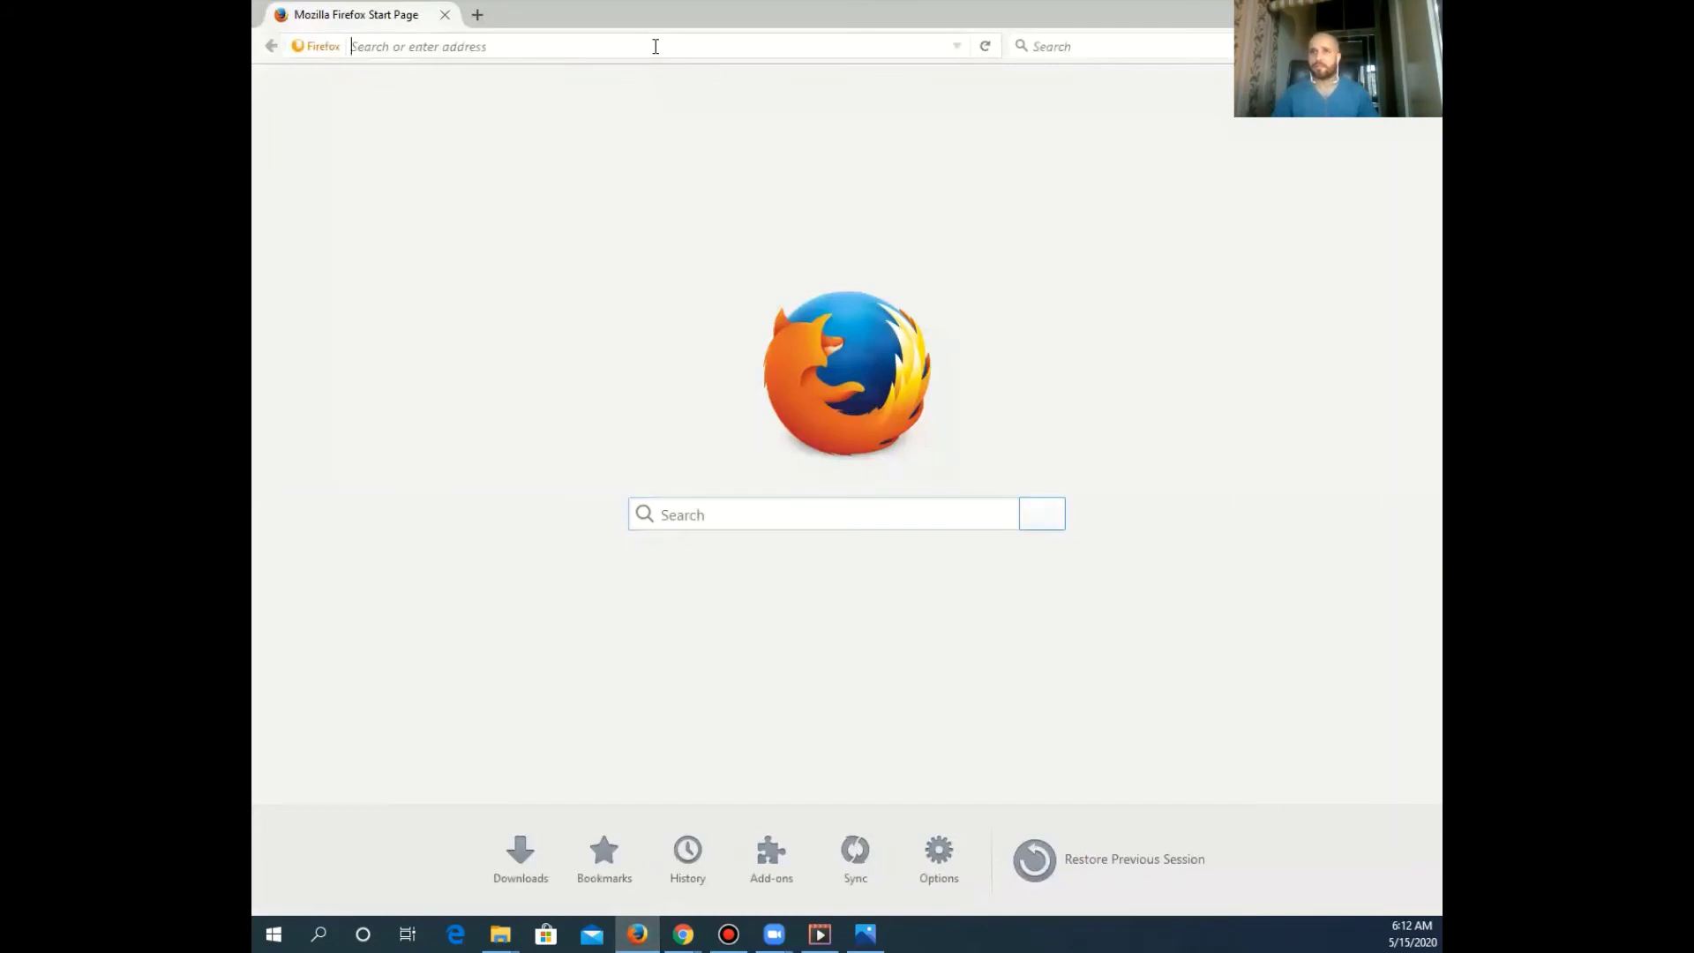
click(656, 46)
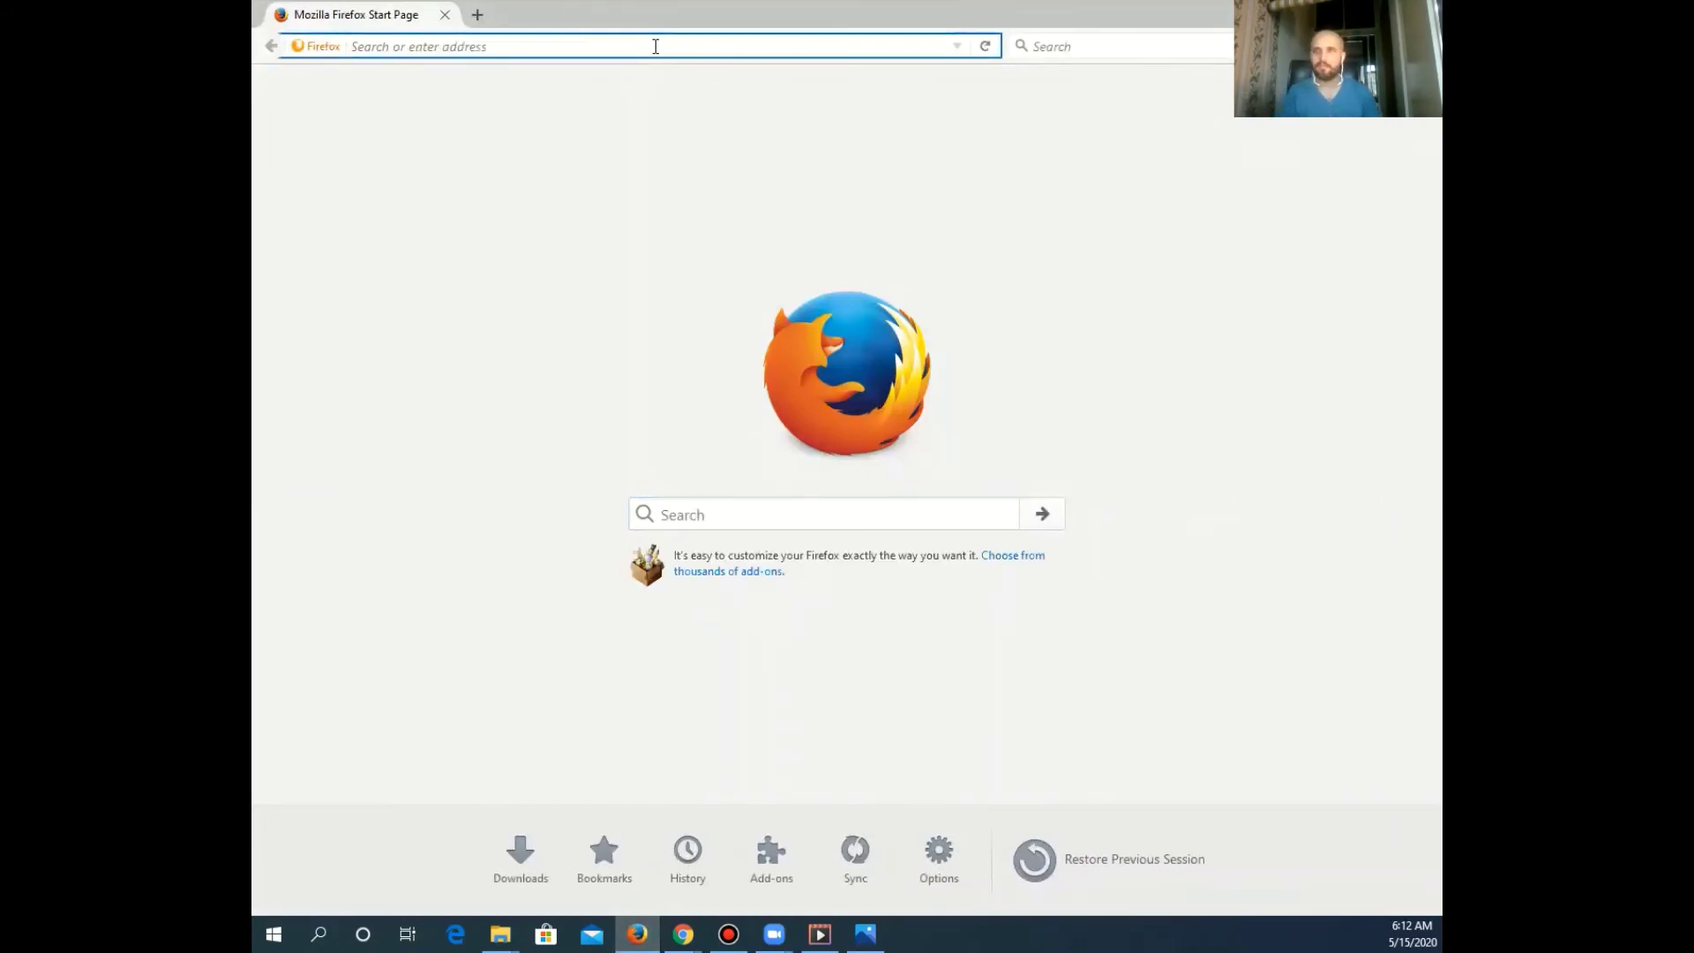
text(zoom.us/)
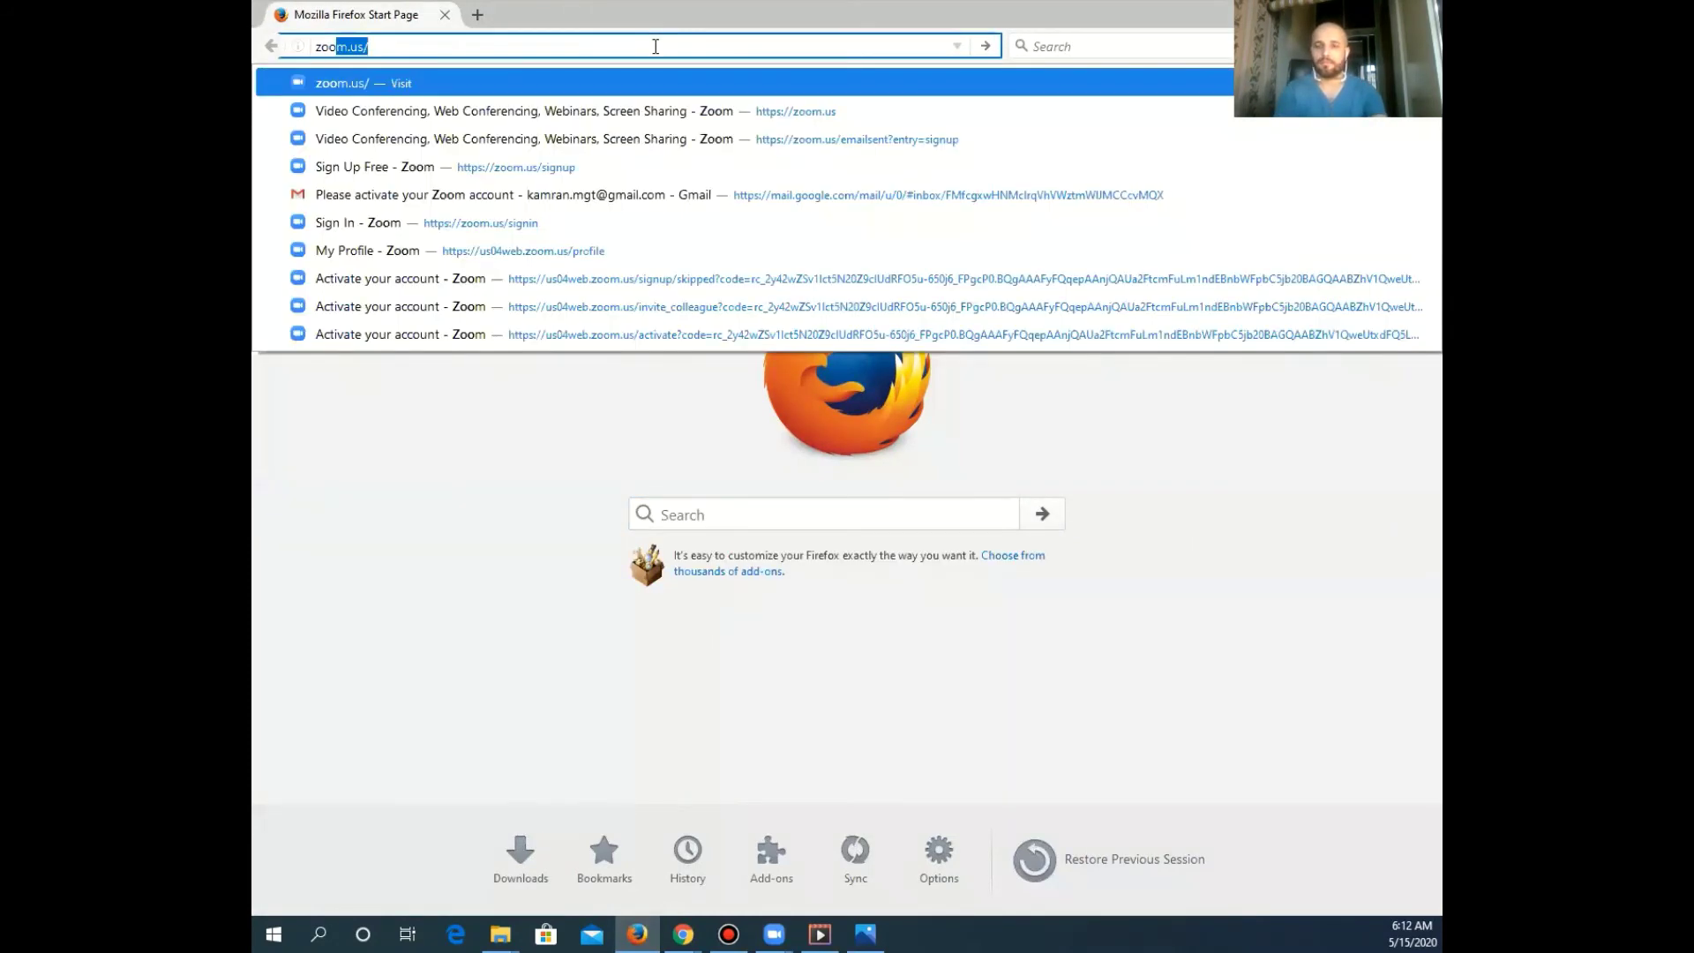
key(Return)
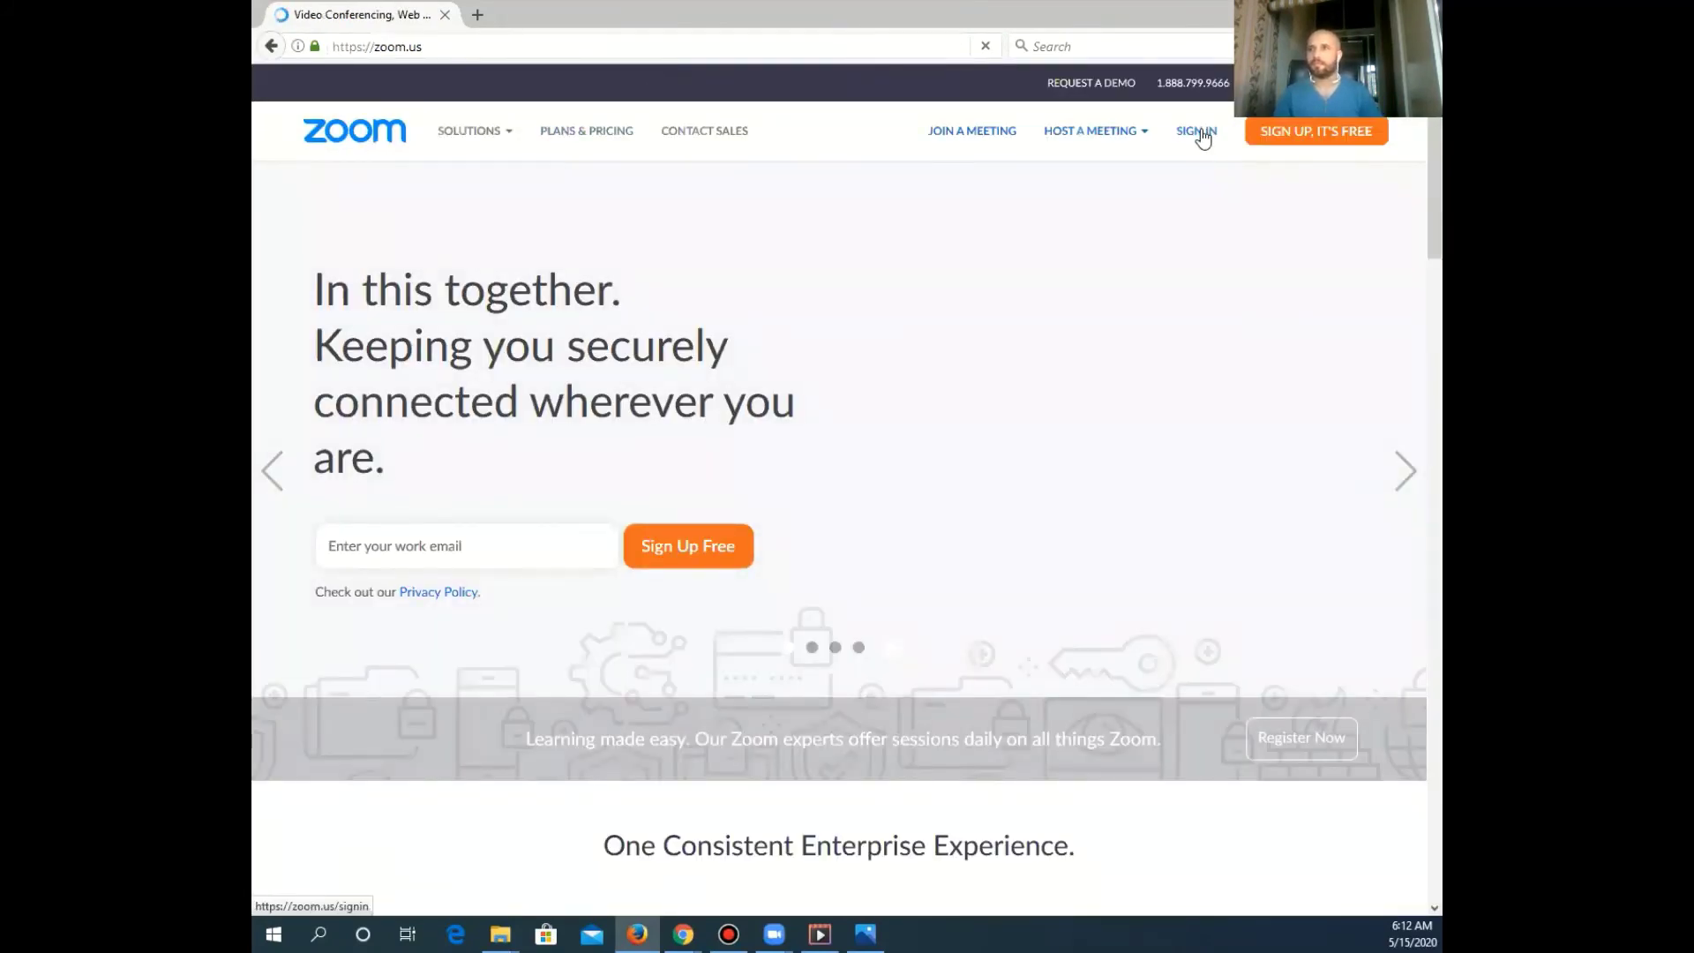
Sign in to the Zoom web portal with the account e-mail and password
click(1202, 138)
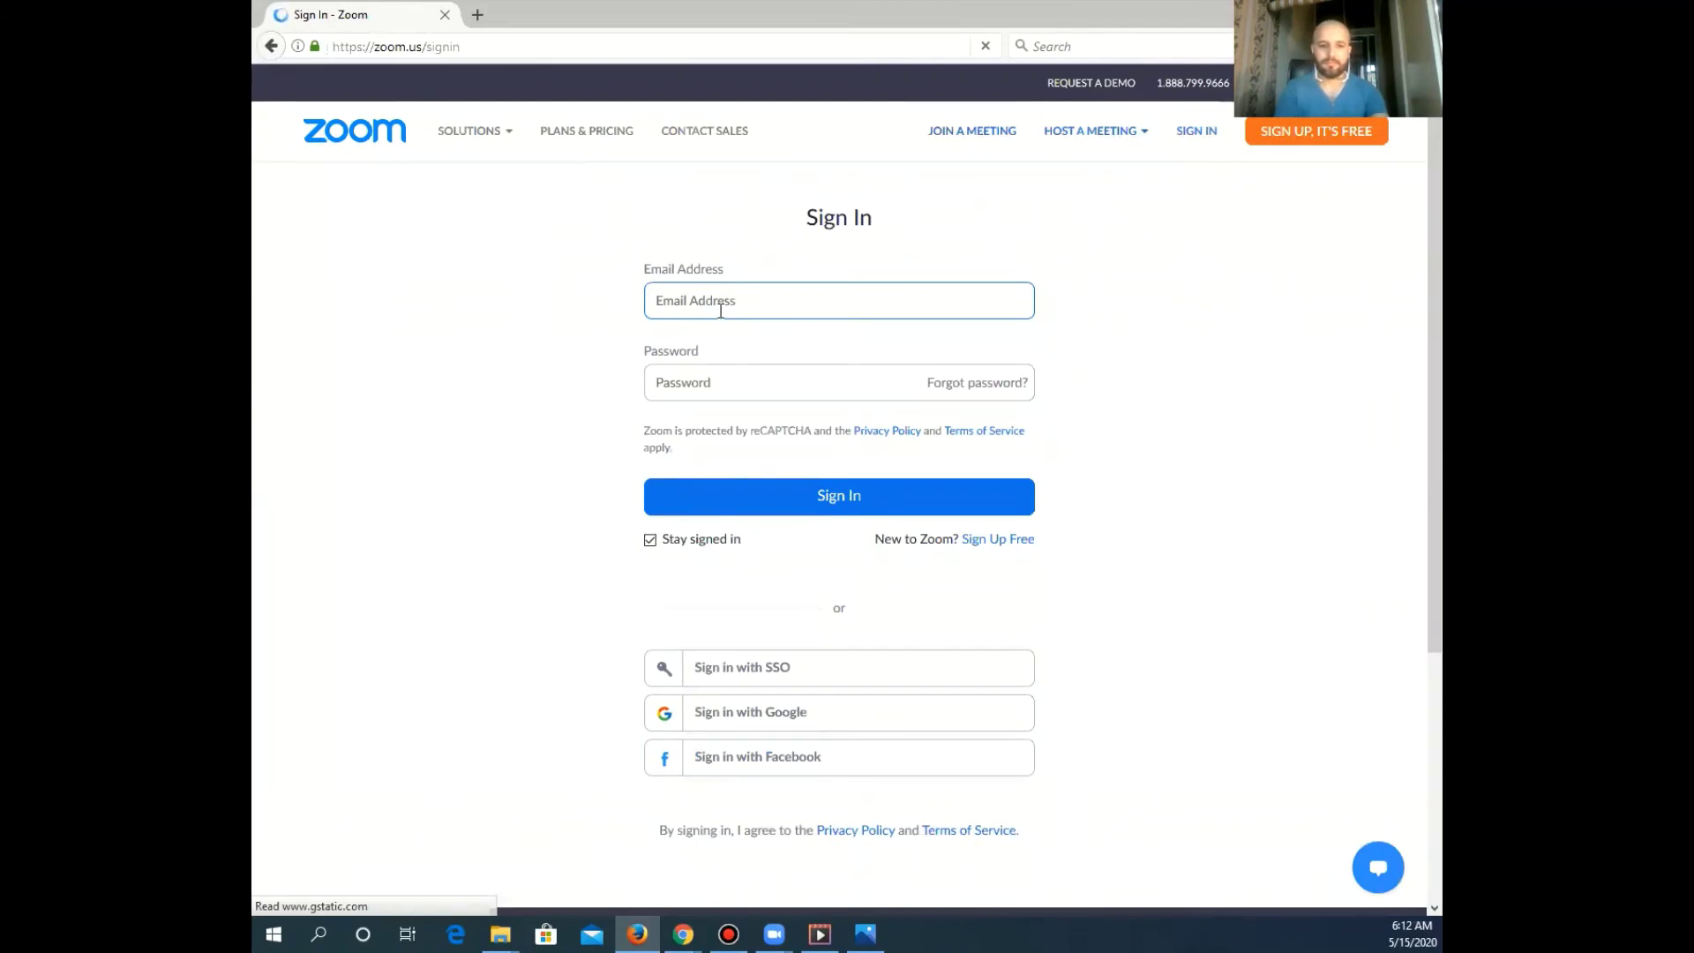
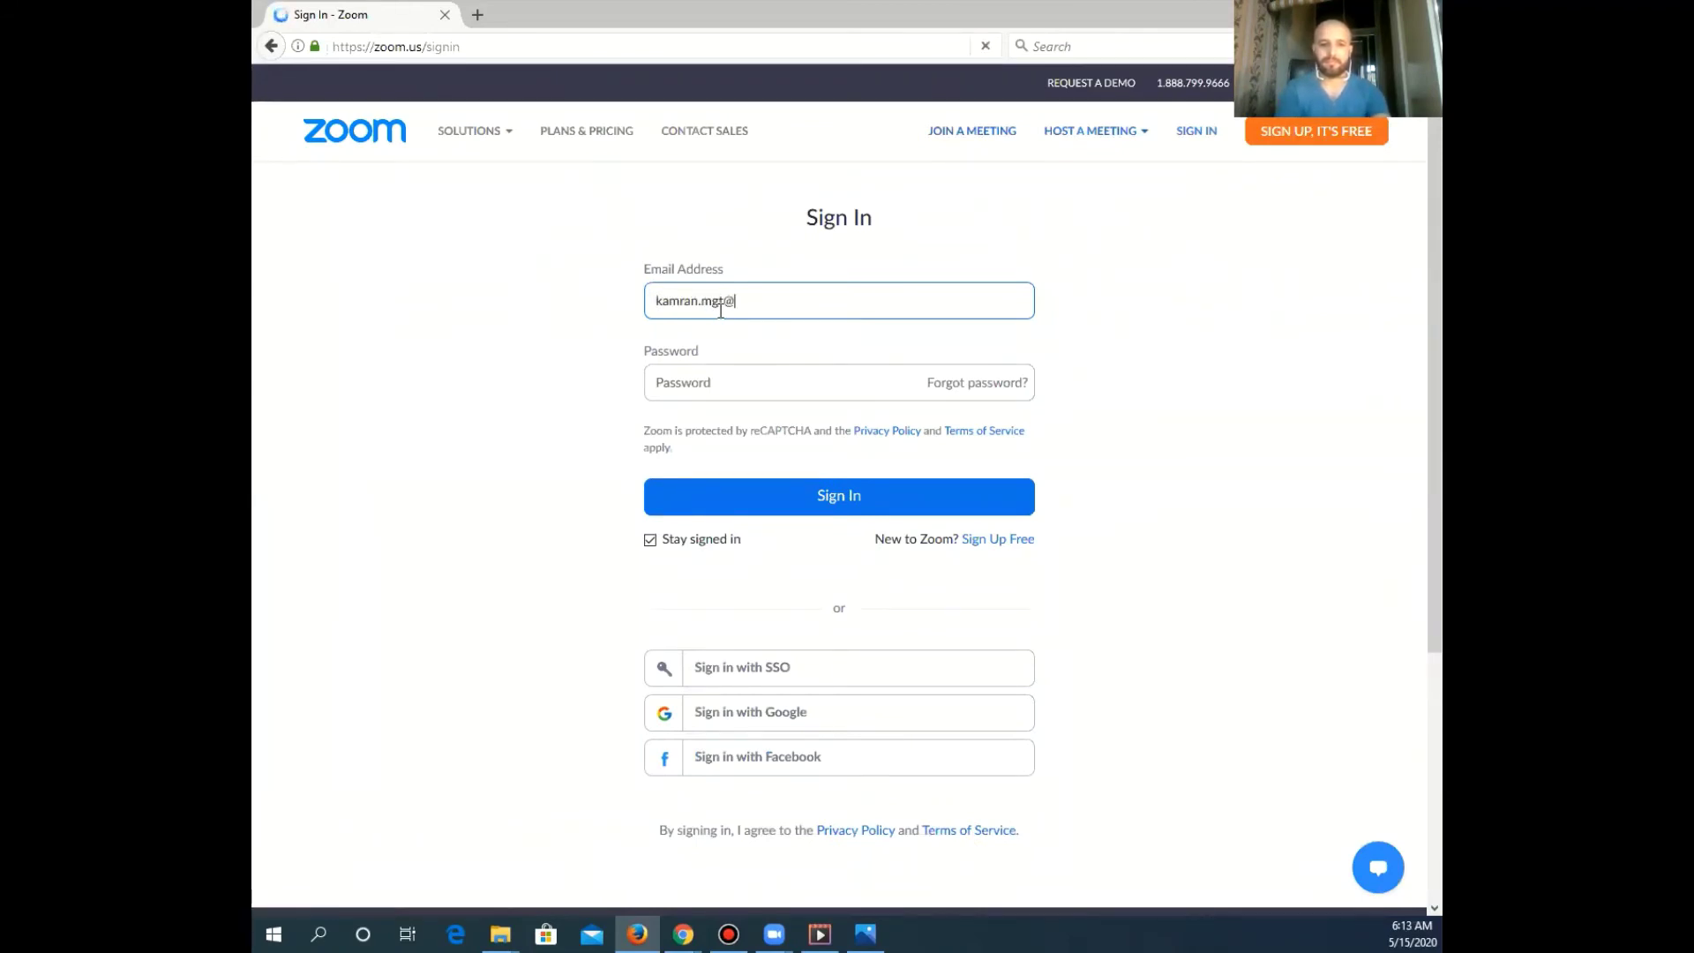
click(721, 385)
text(******)
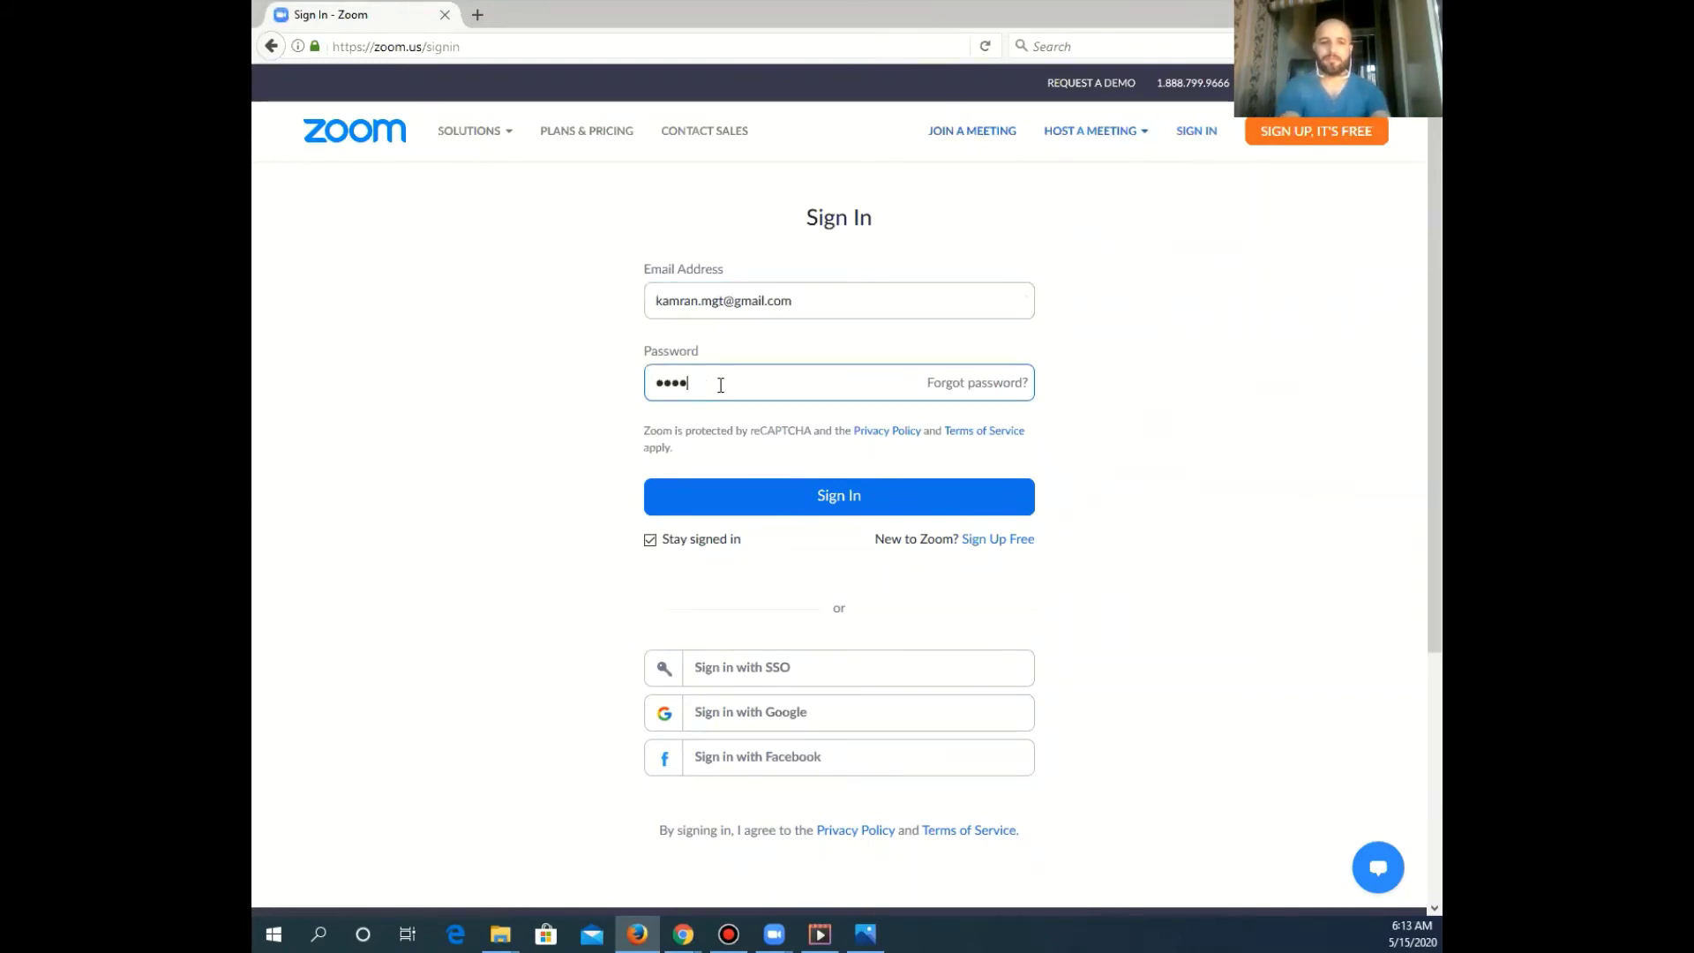
text(*)
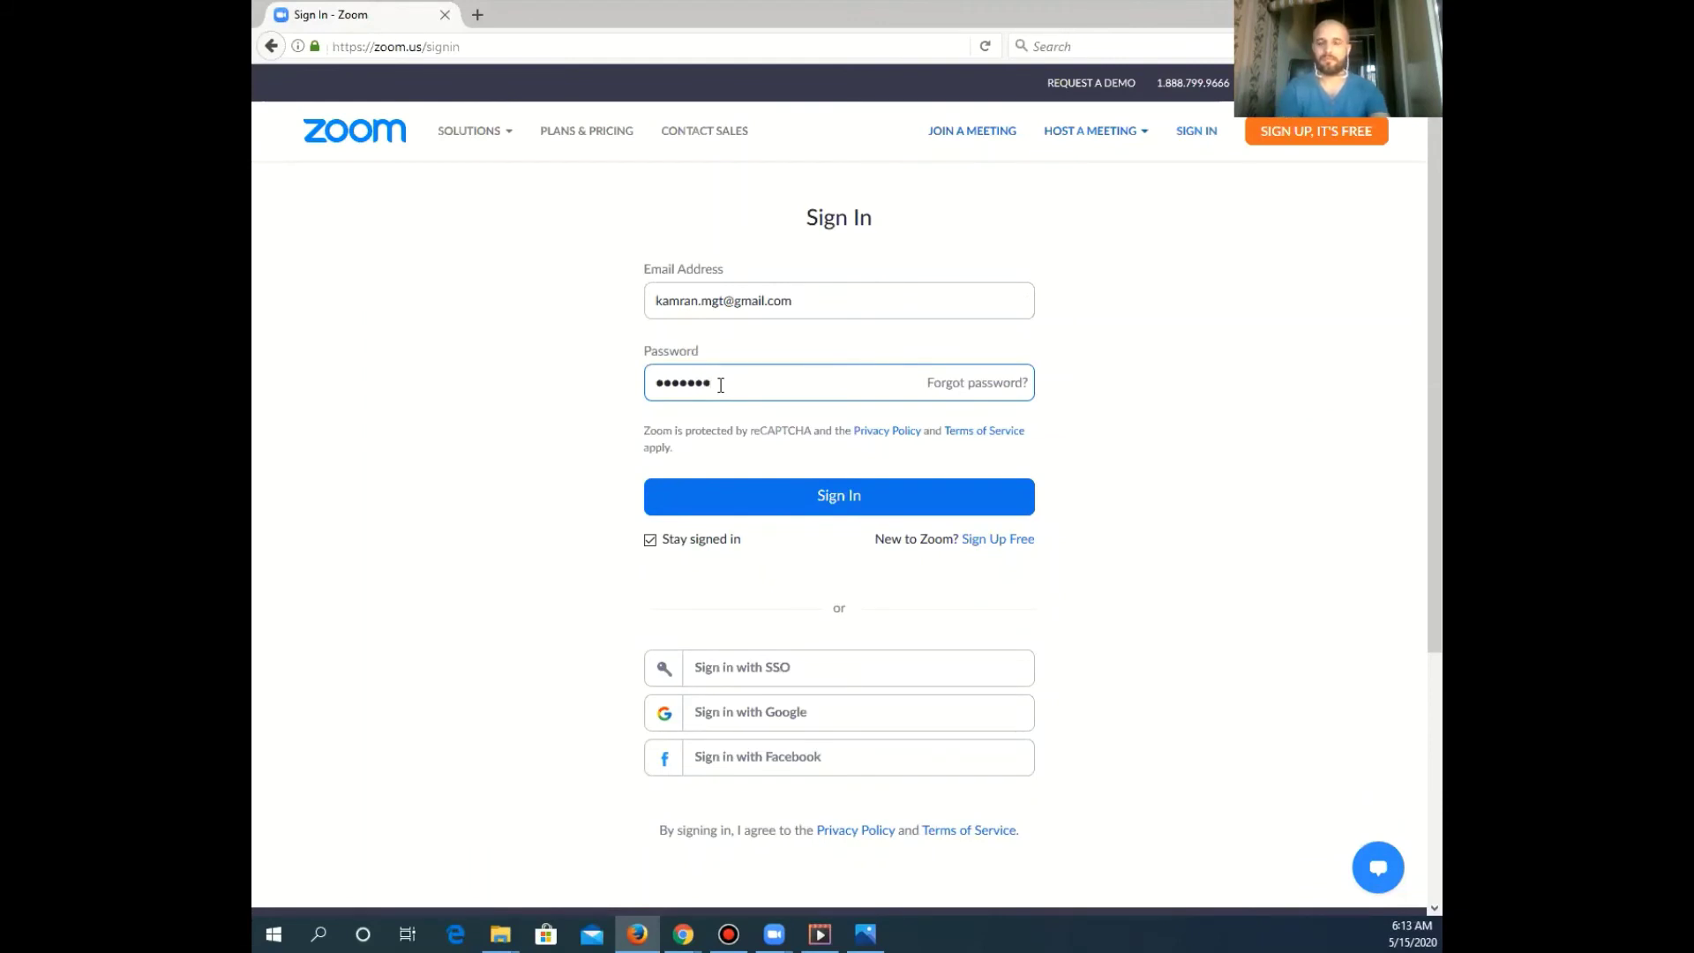
text(**)
click(830, 506)
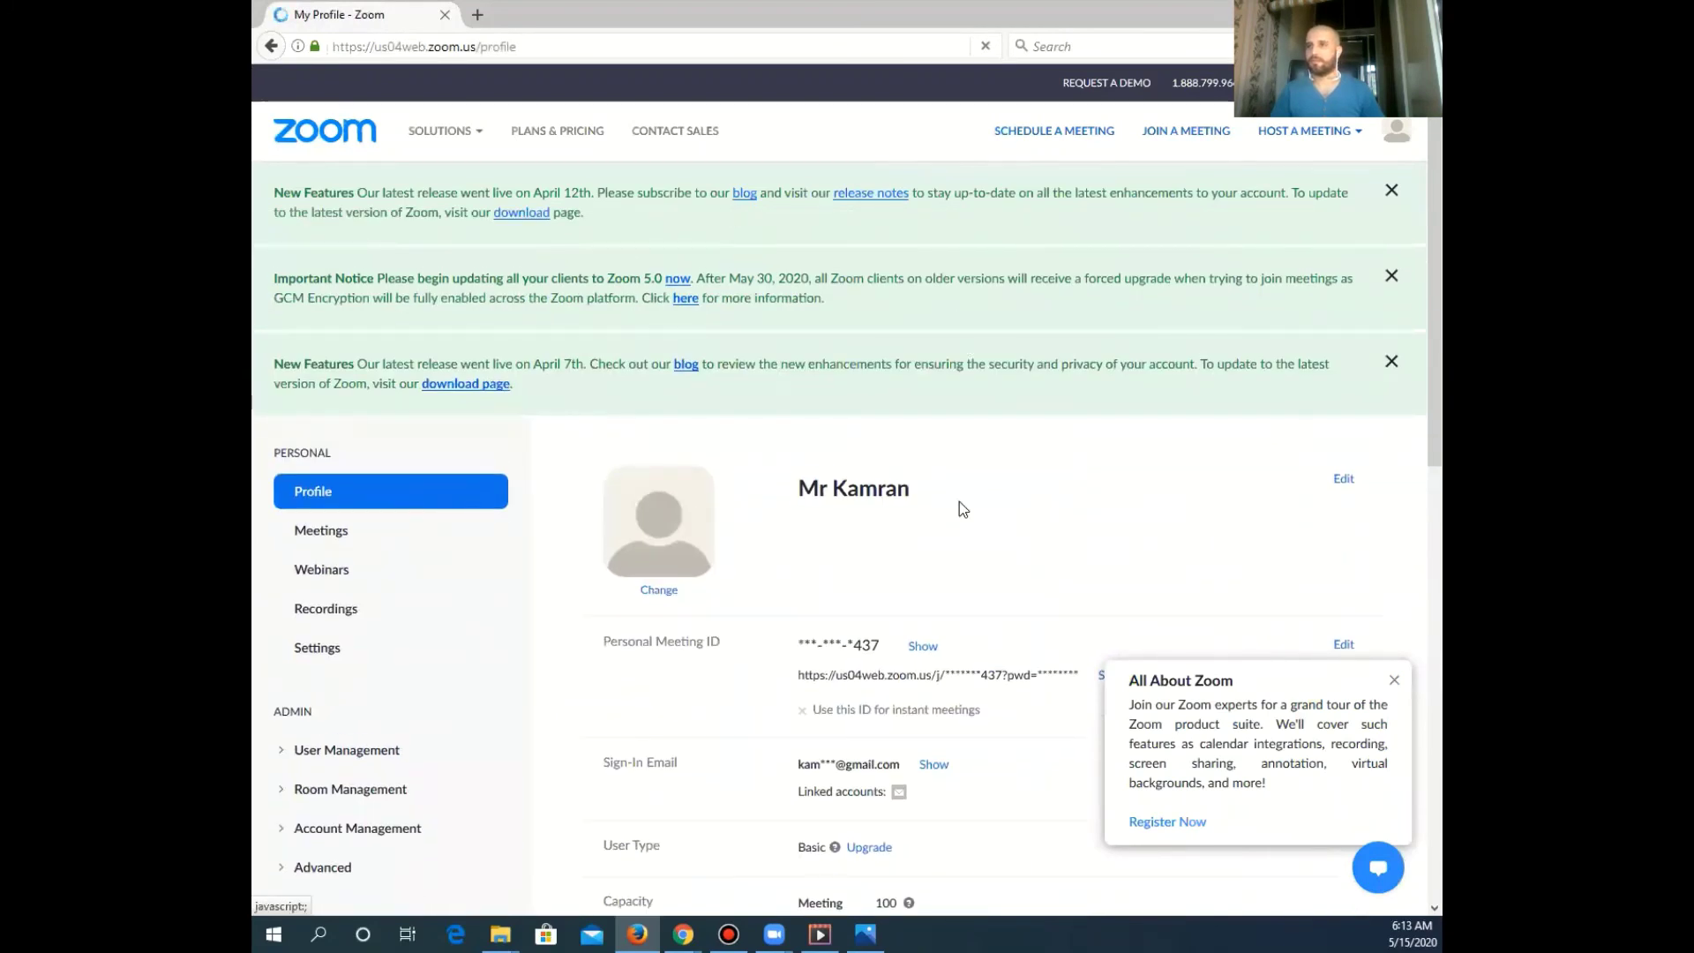
Go to Meetings, dismiss the All About Zoom popup, and open 'how to schedule a meeting' details
scroll(974, 593, down, 2)
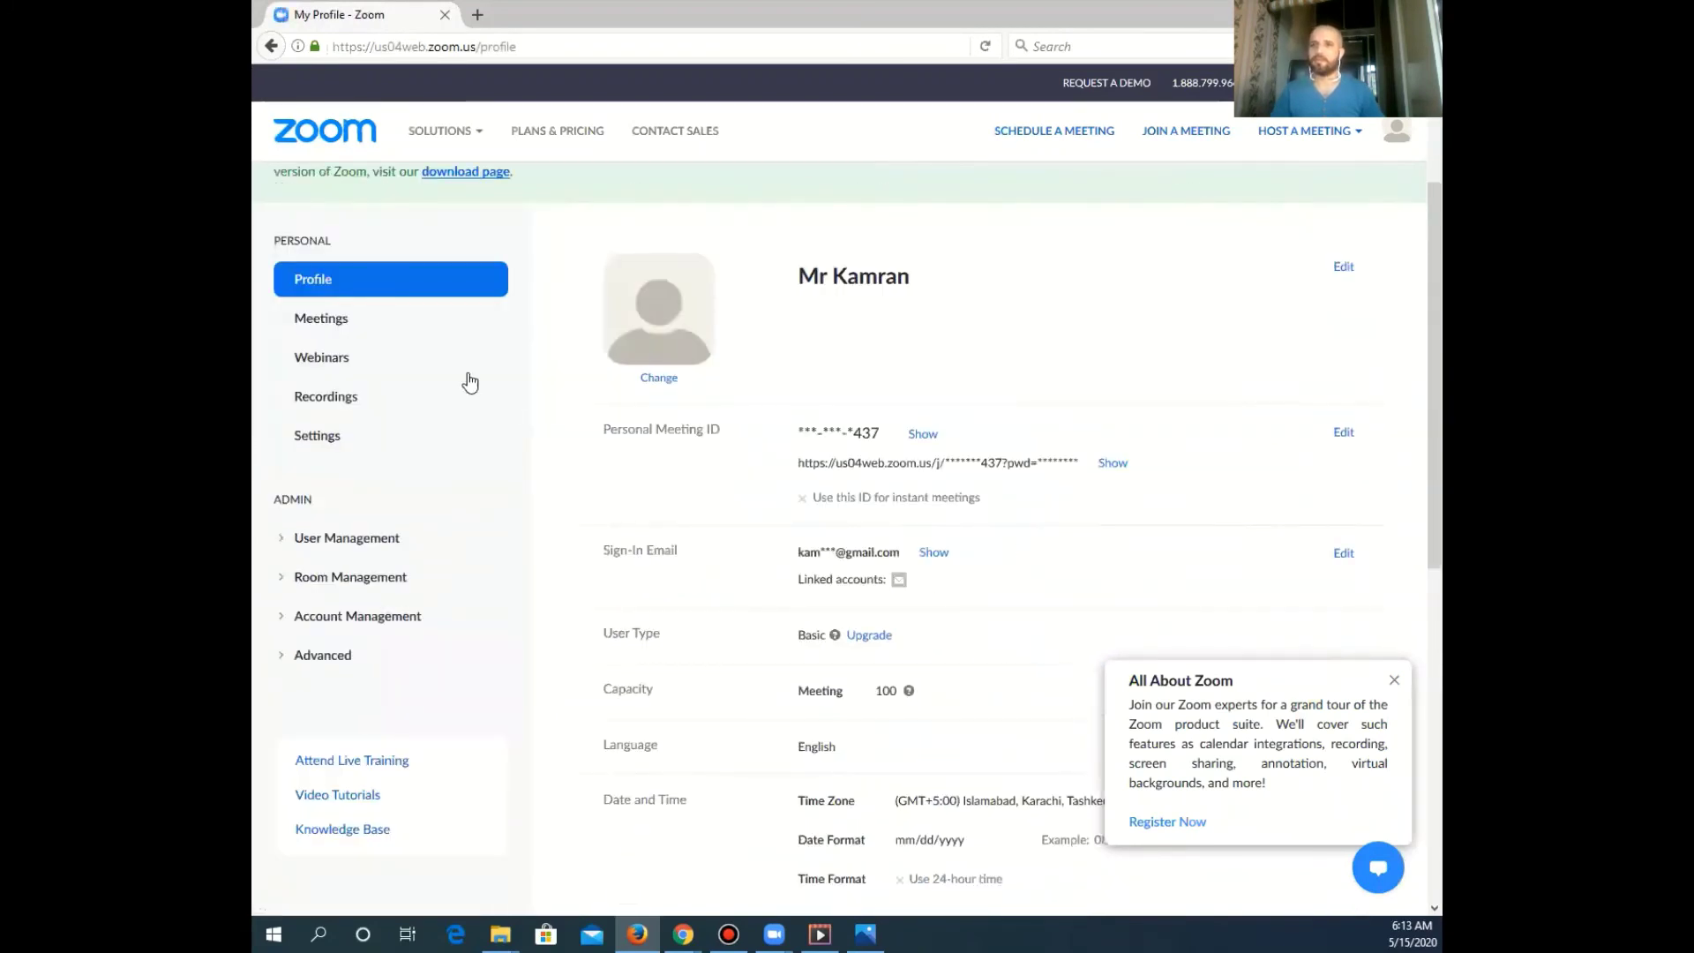
click(321, 319)
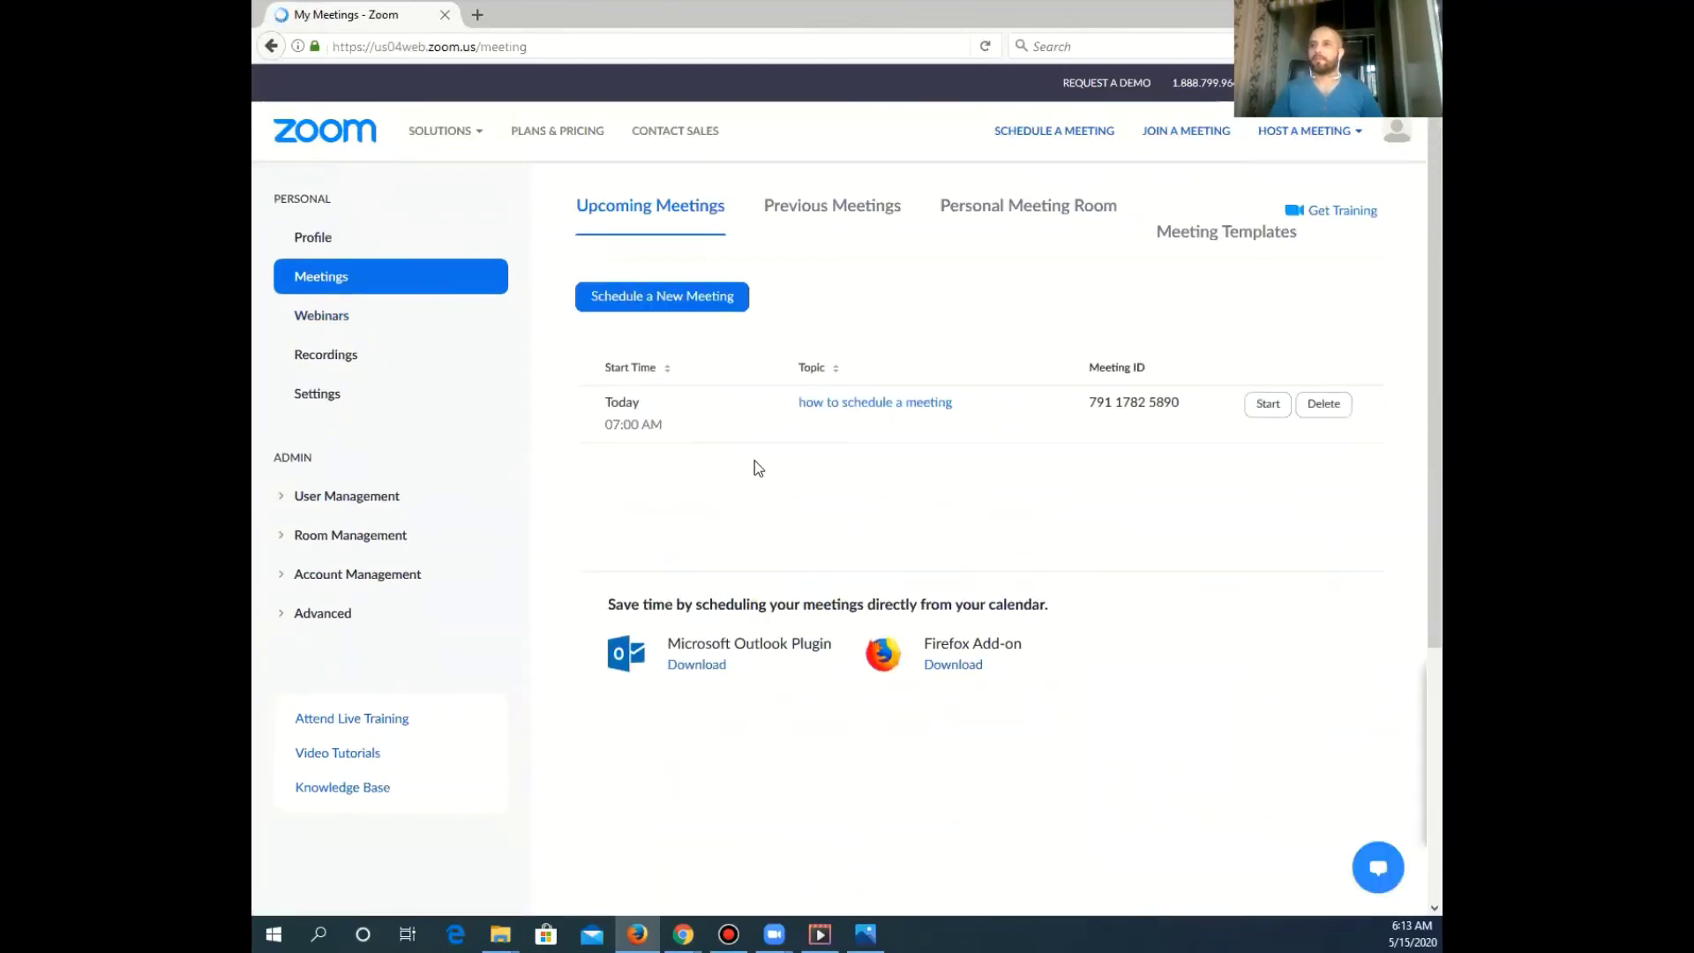
scroll(823, 594, down, 3)
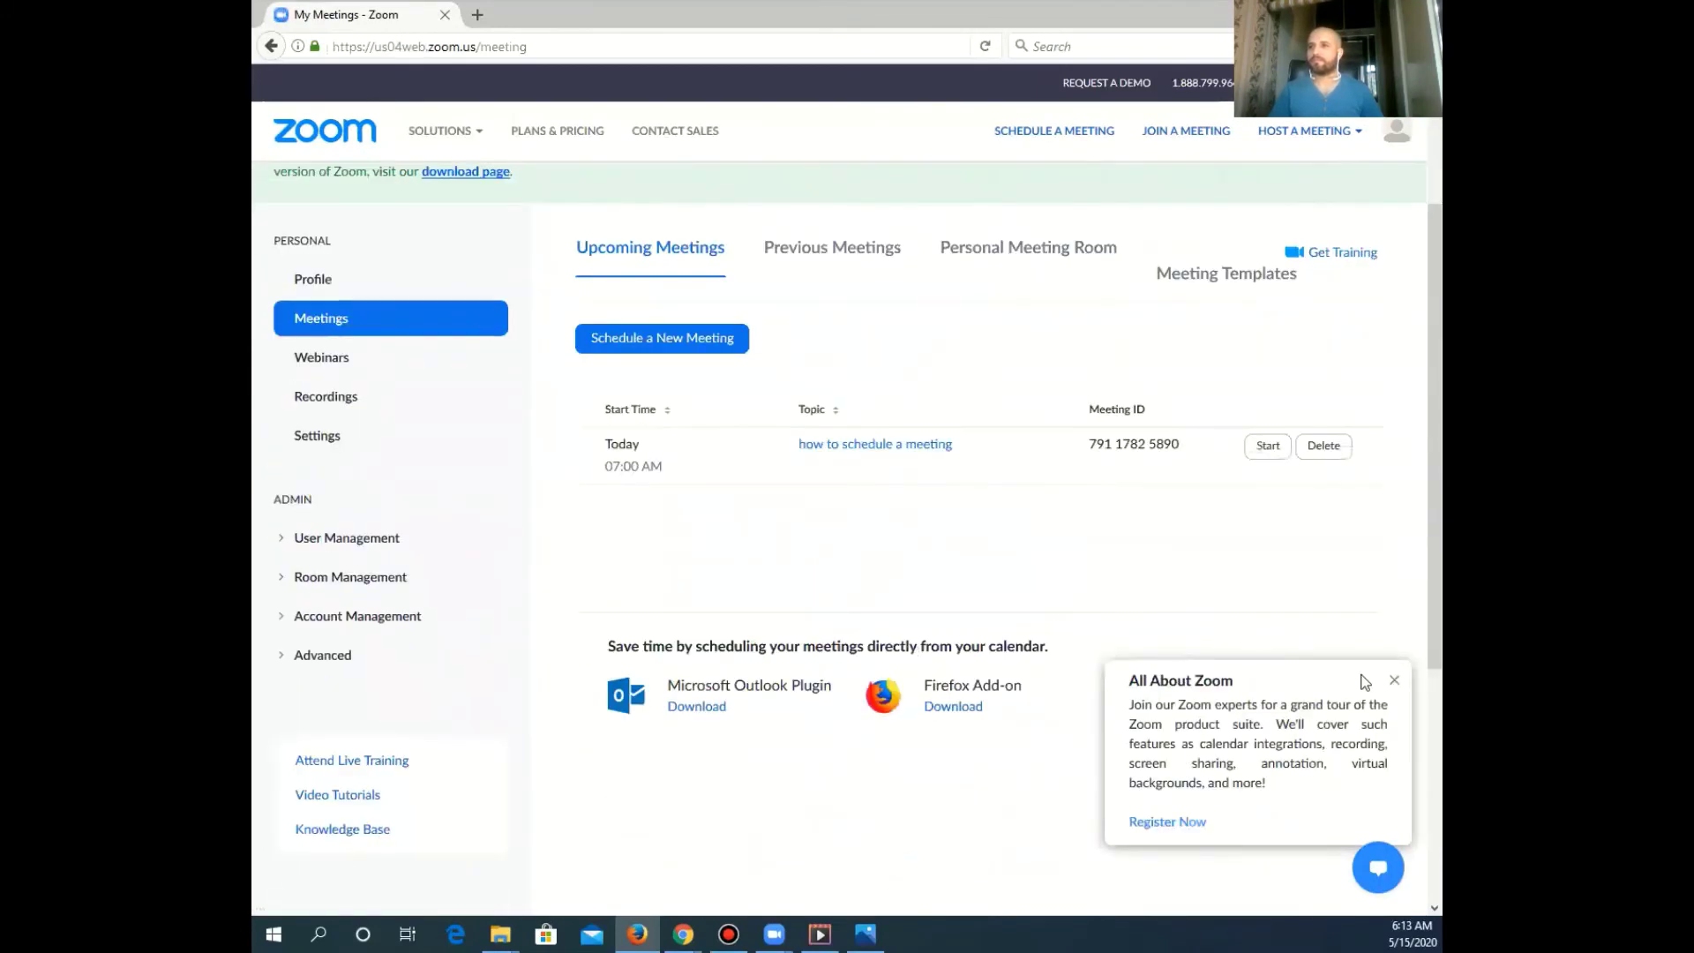
click(1394, 682)
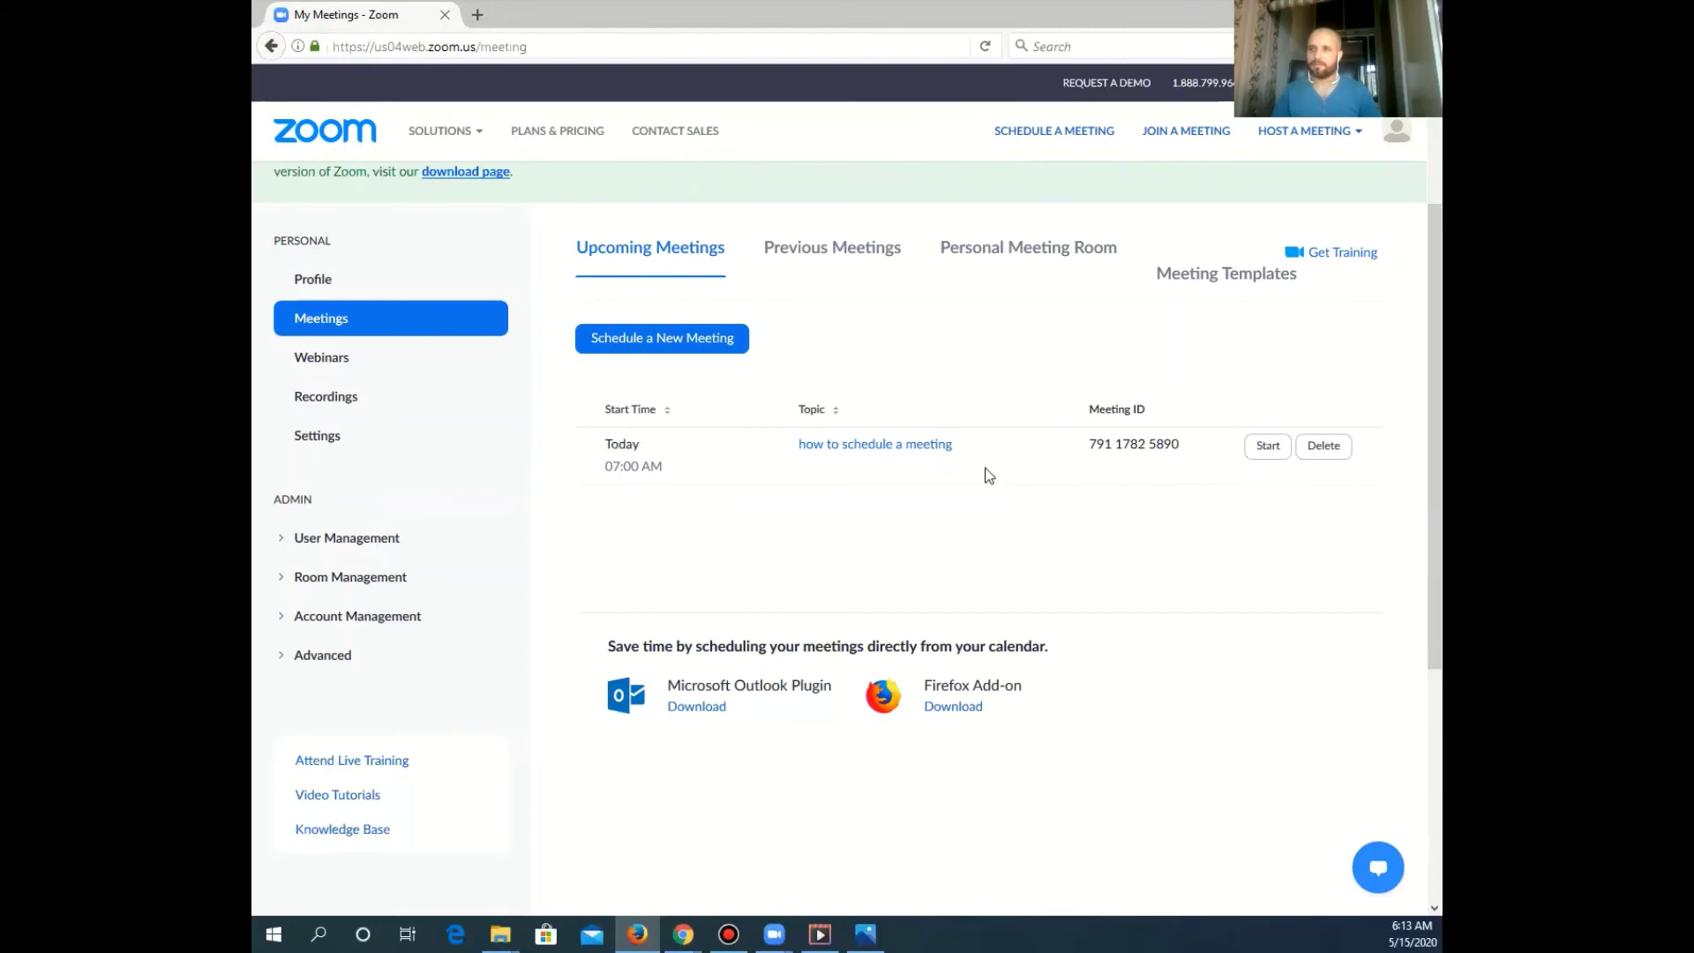
click(847, 453)
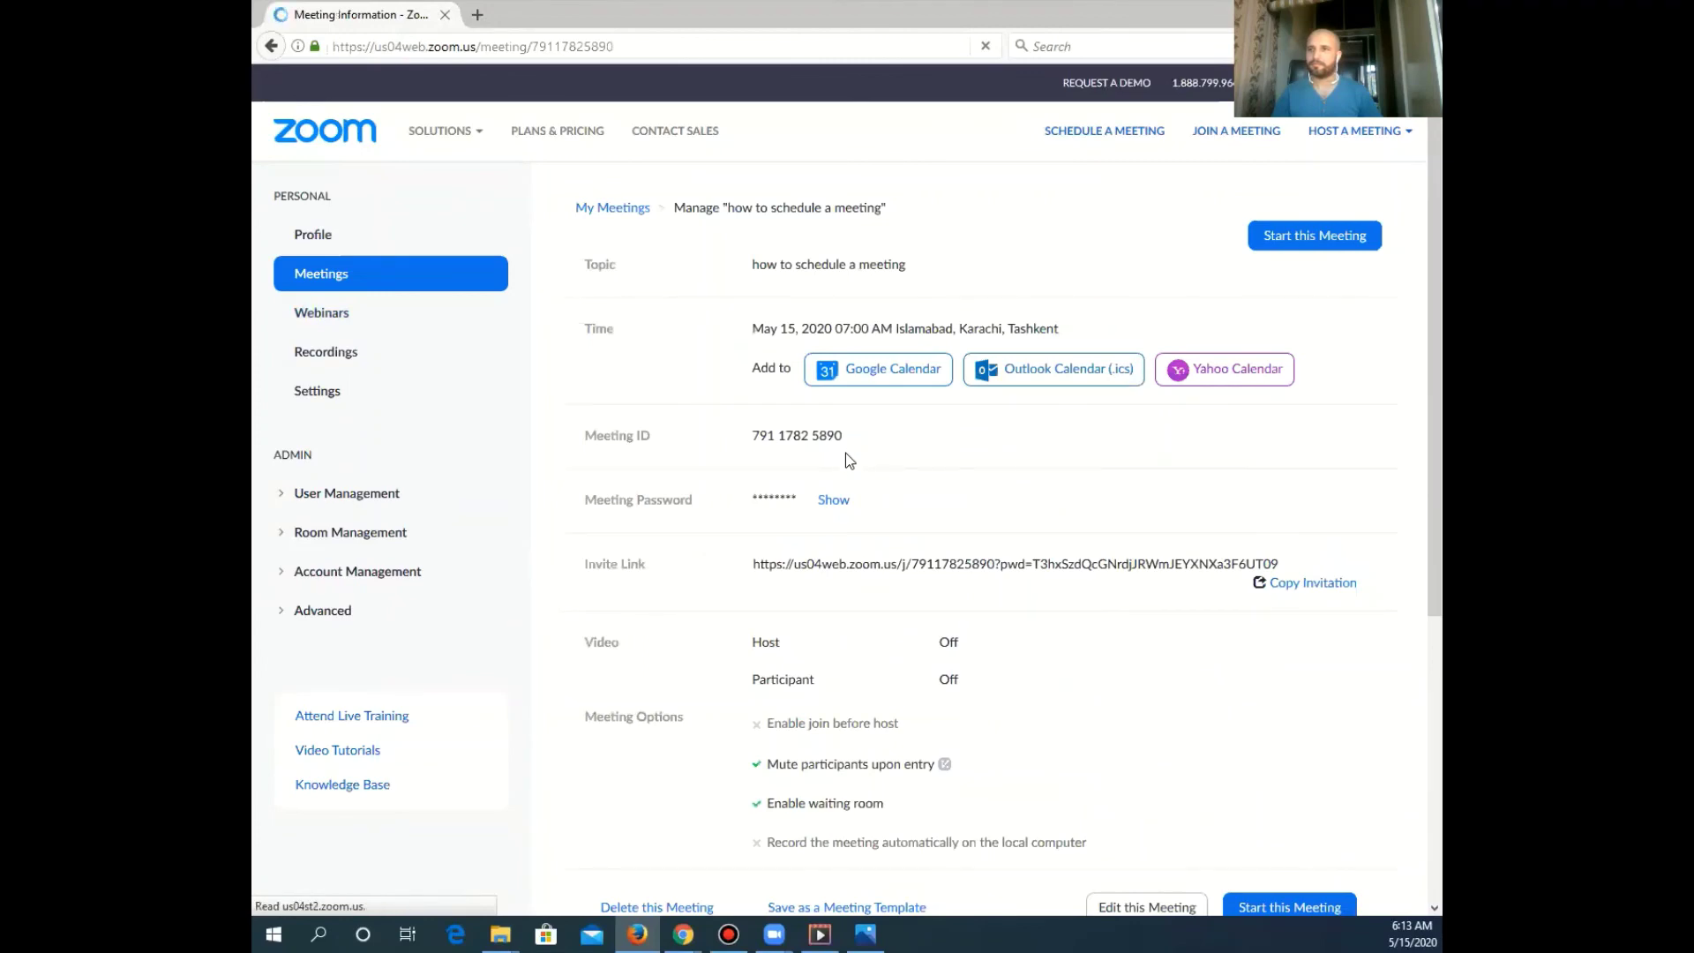
Copy the meeting invitation to the clipboard and close the invitation window
scroll(847, 454, down, 2)
scroll(851, 463, up, 3)
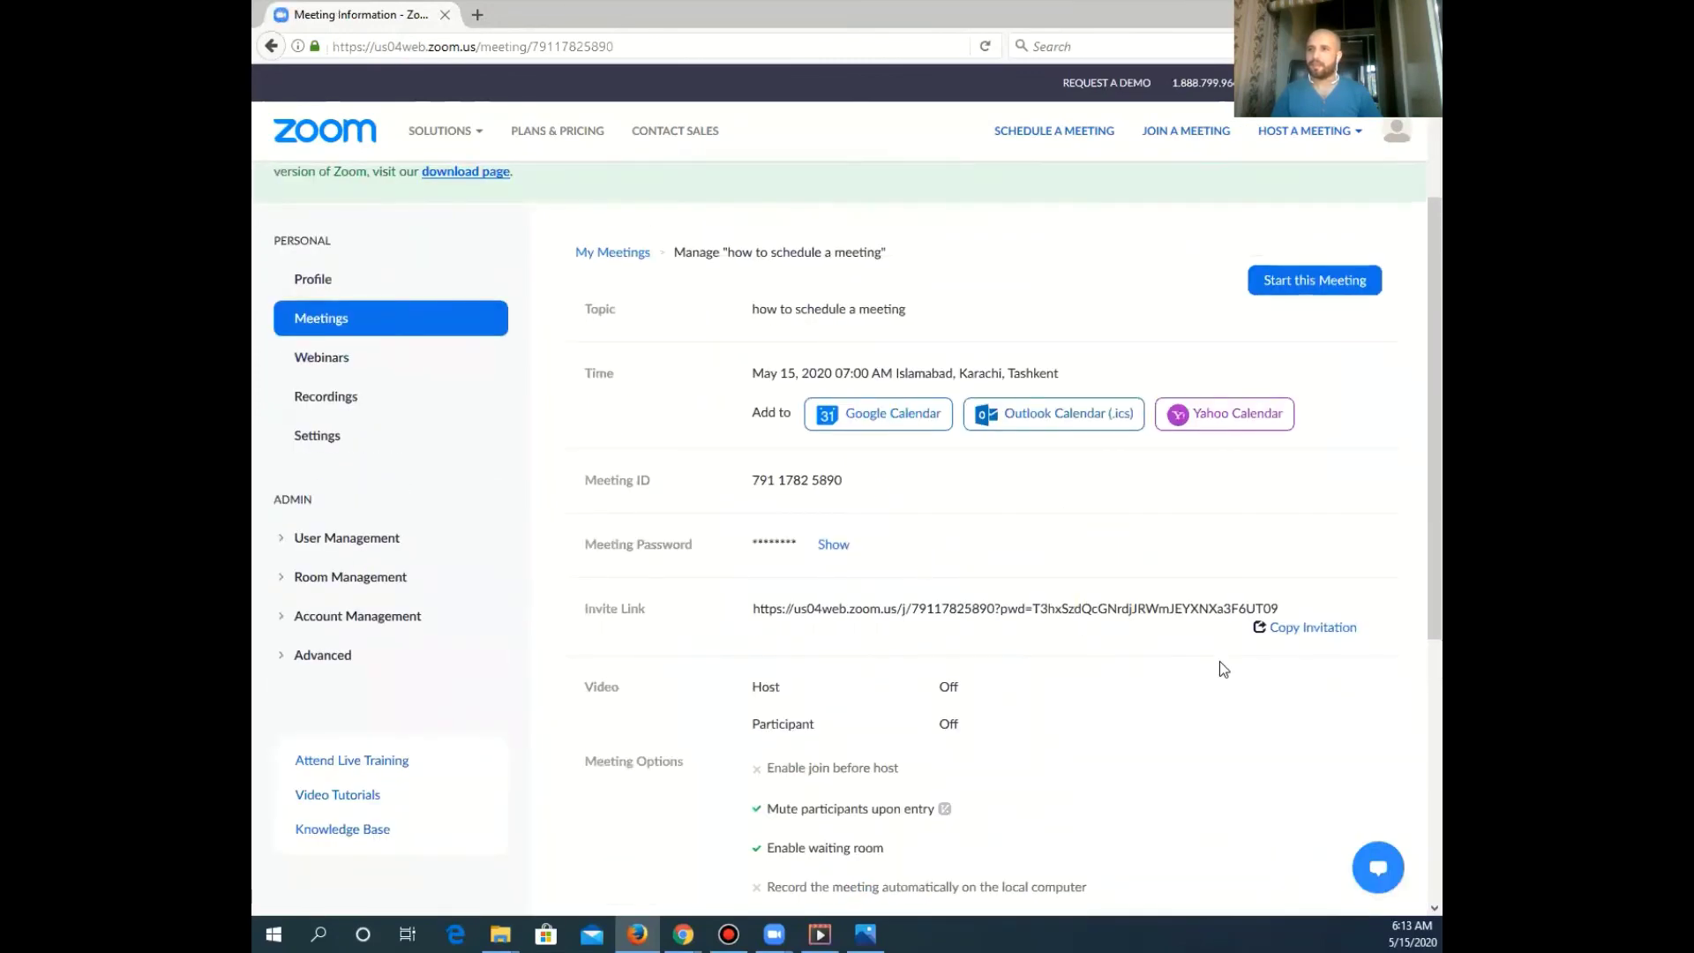
click(1301, 630)
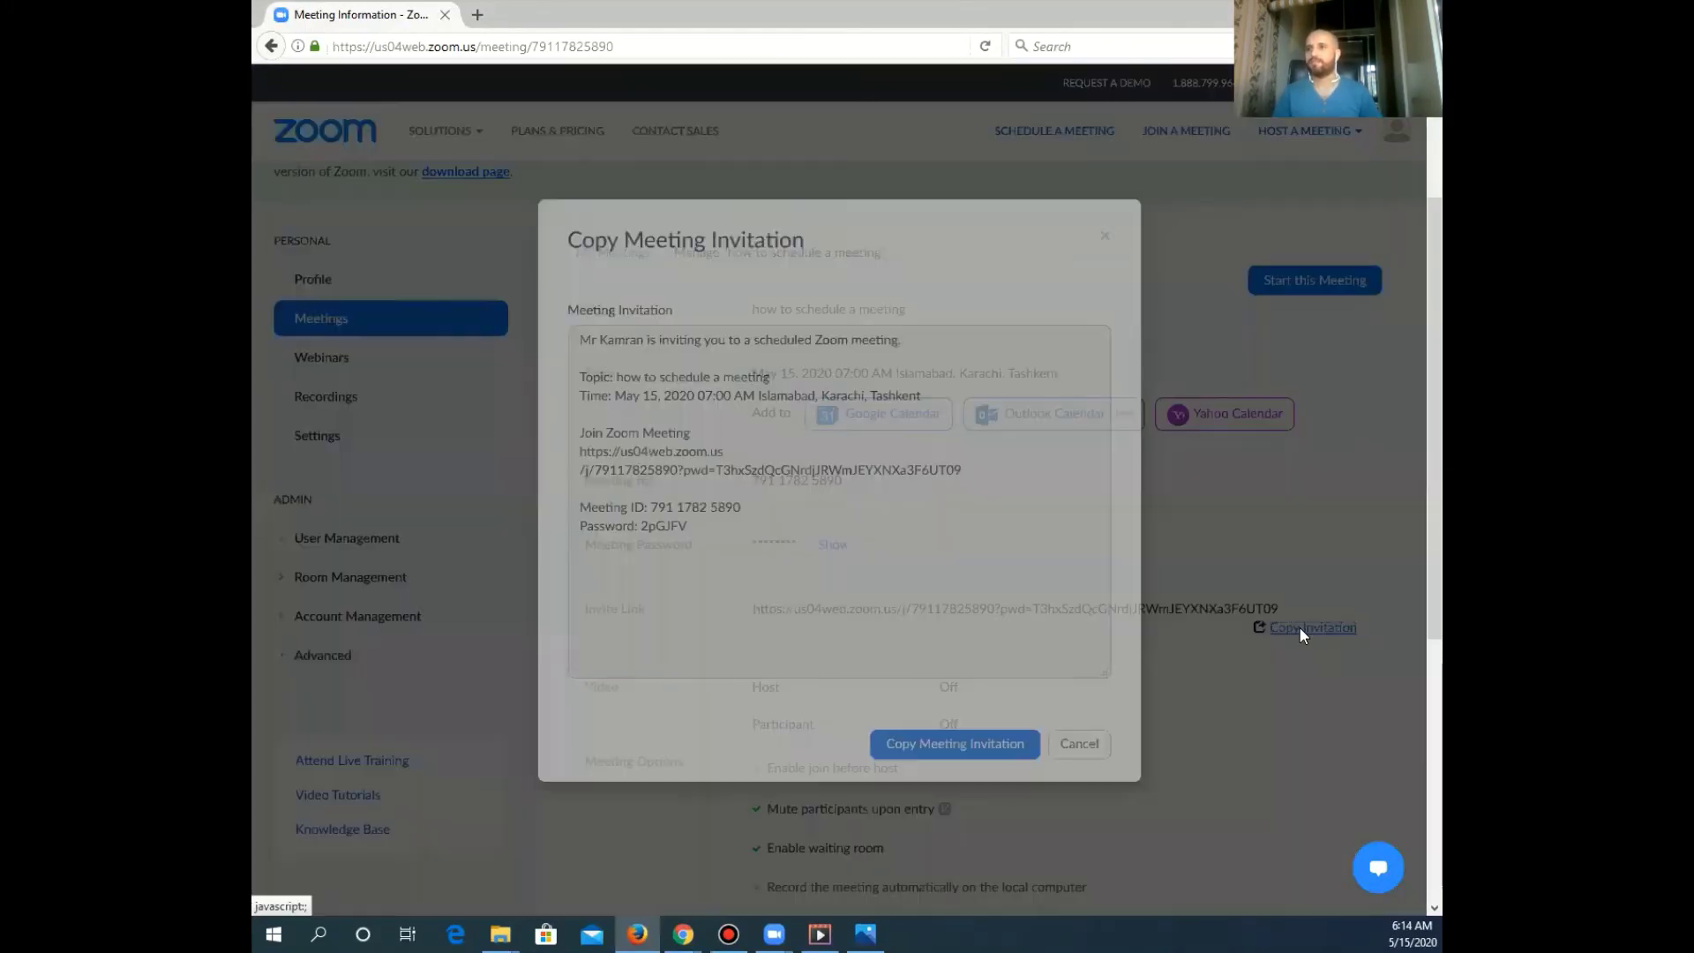
click(929, 744)
click(1079, 744)
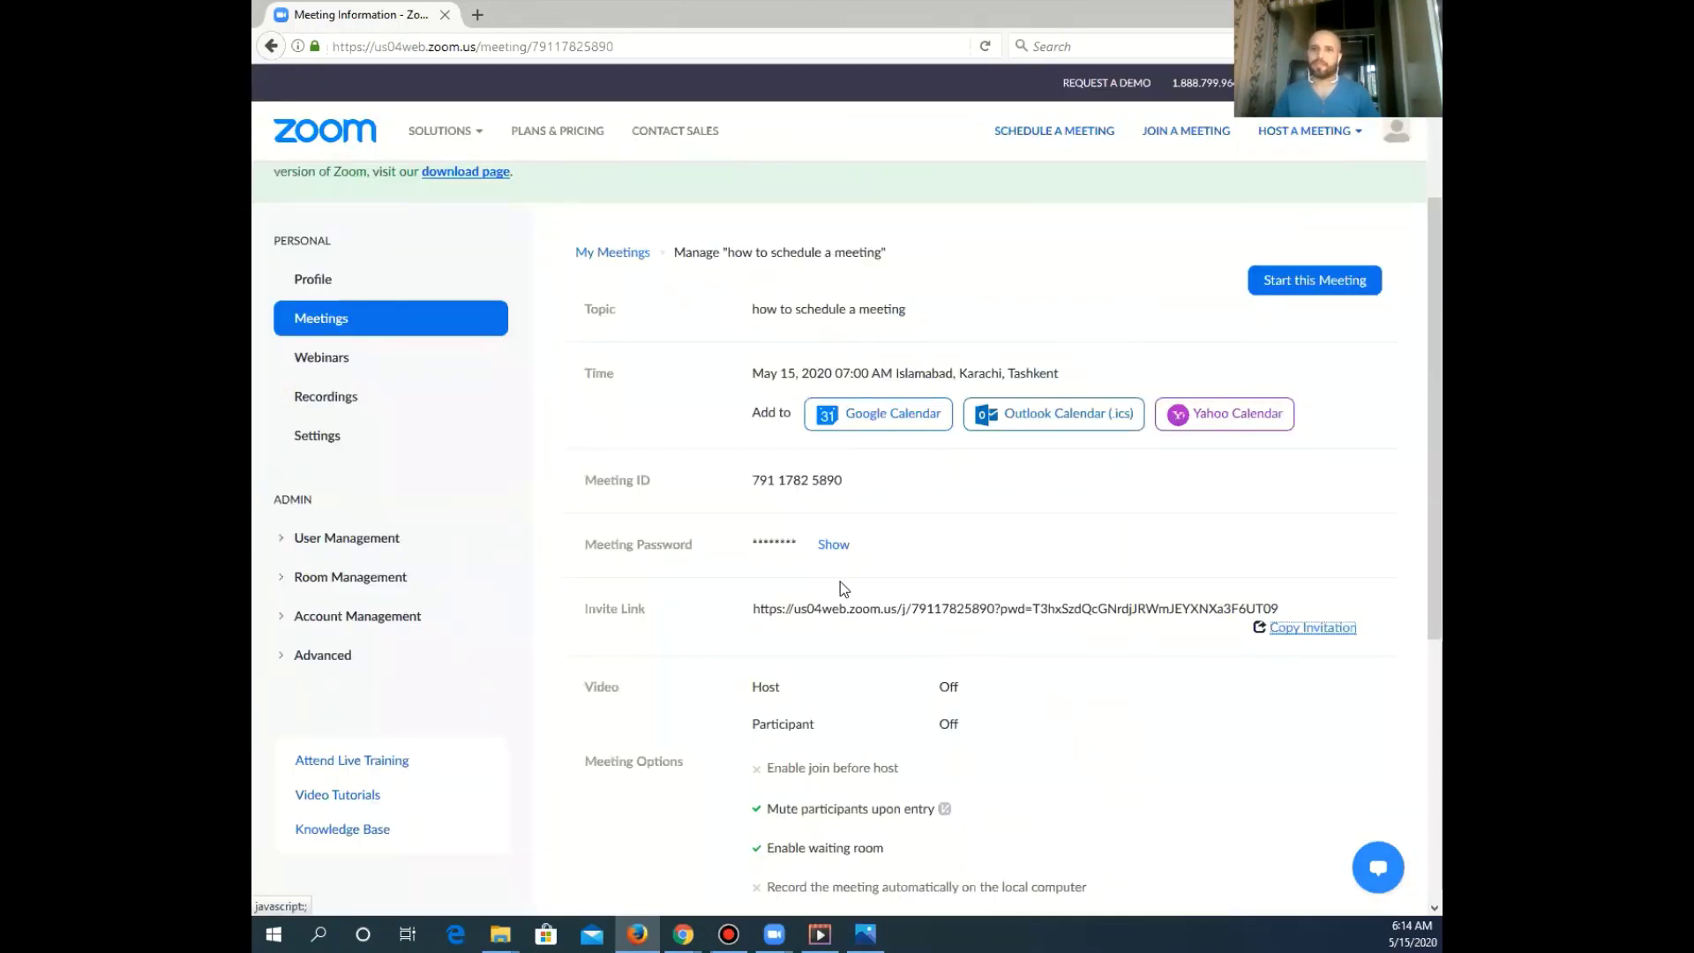